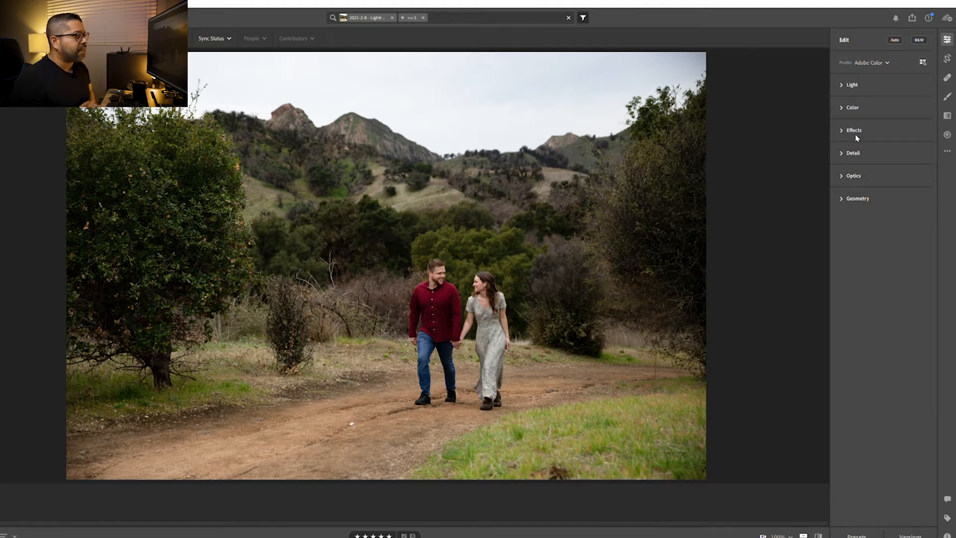
Review the photo's camera and file information, and return to the edit controls
key(e)
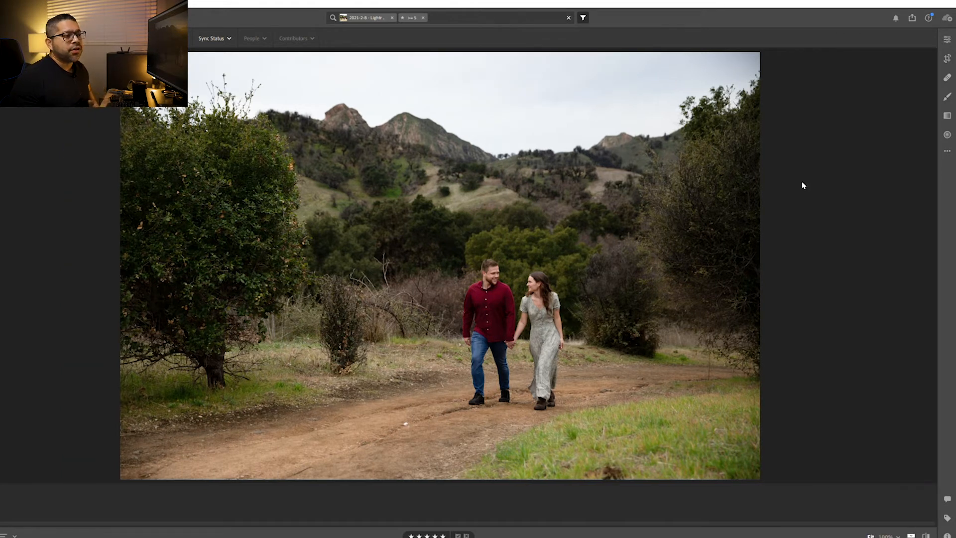
click(947, 533)
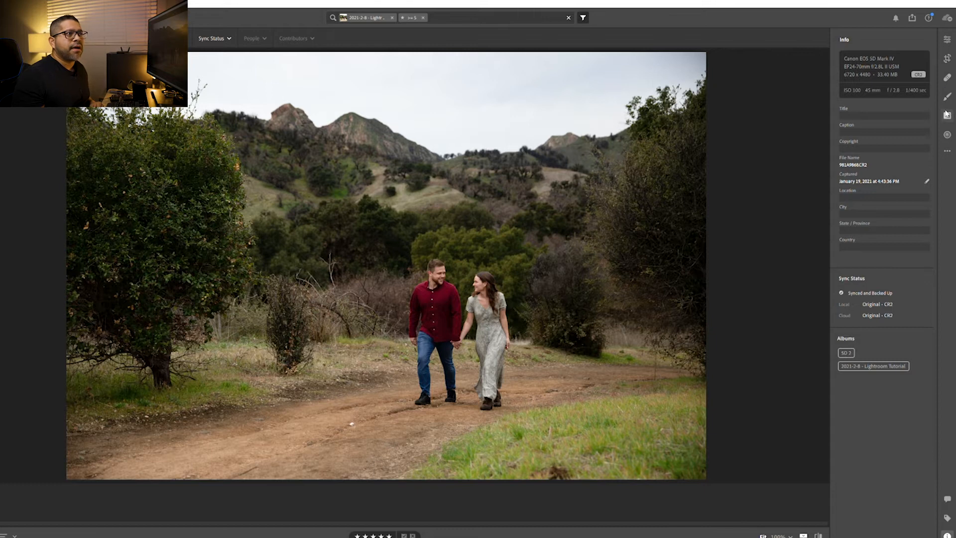
click(947, 34)
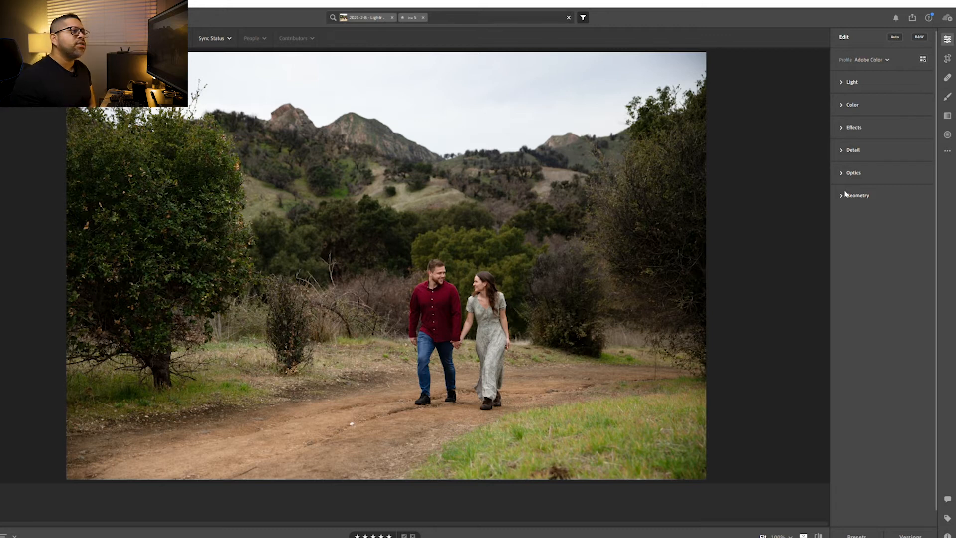
Enable lens corrections for the photo, comparing the image with and without the correction
click(849, 172)
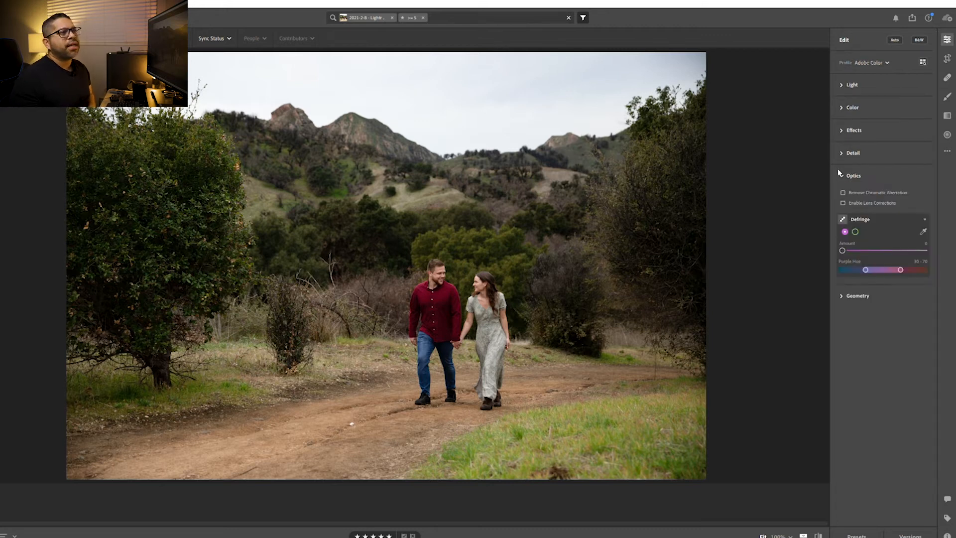
click(843, 203)
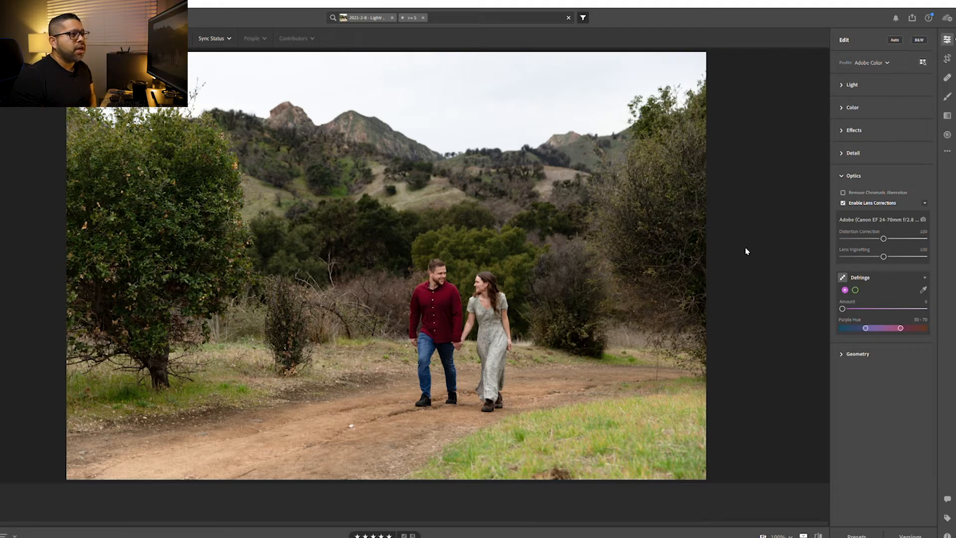
click(843, 202)
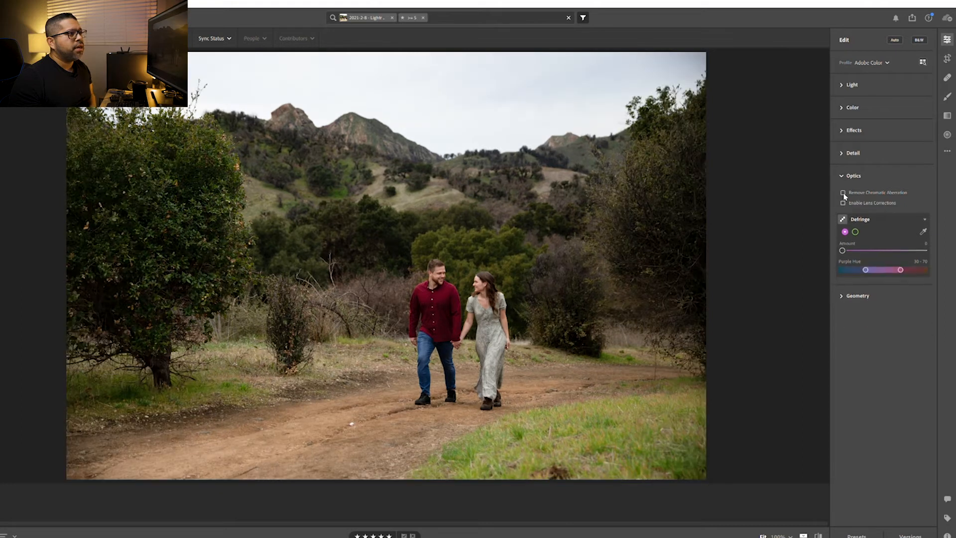
click(843, 202)
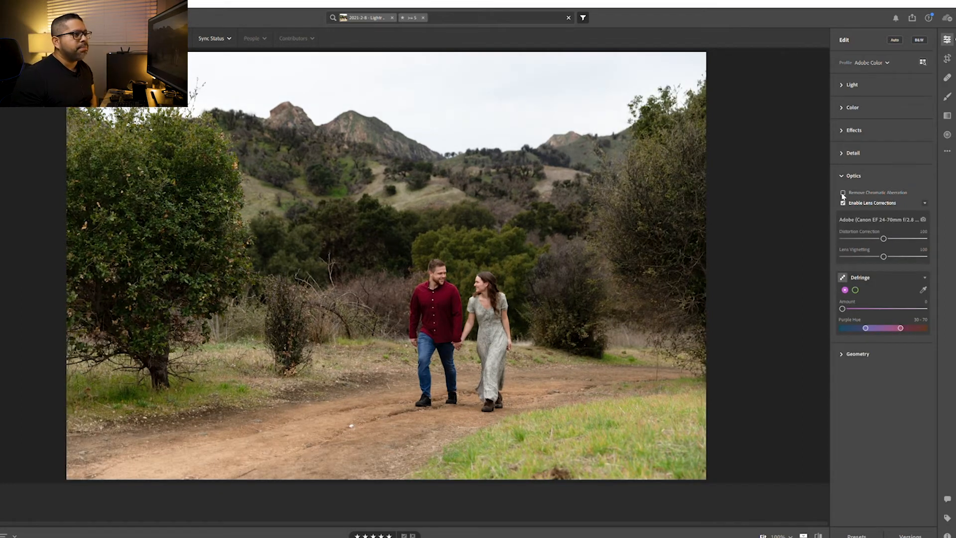
click(843, 201)
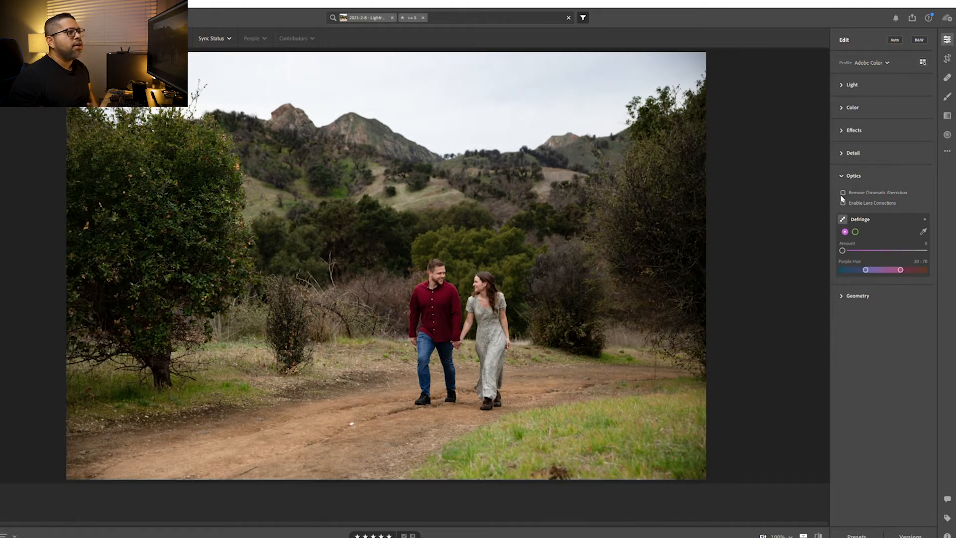
click(843, 201)
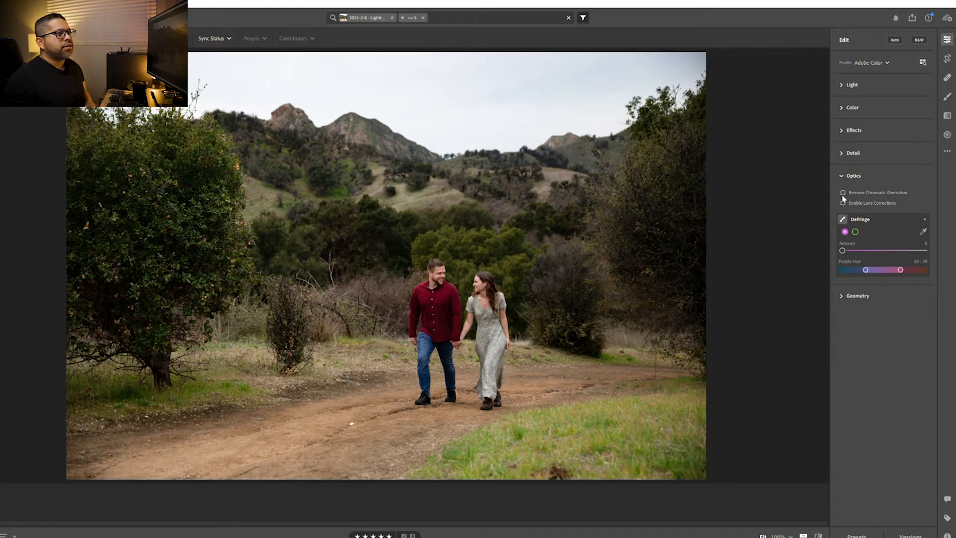
click(848, 168)
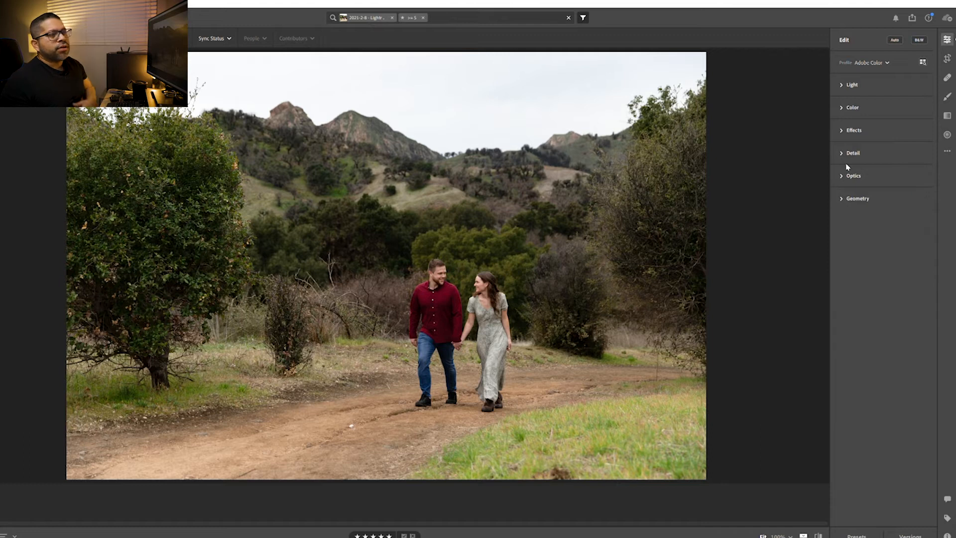
Raise the photo's exposure to +1.00
click(843, 81)
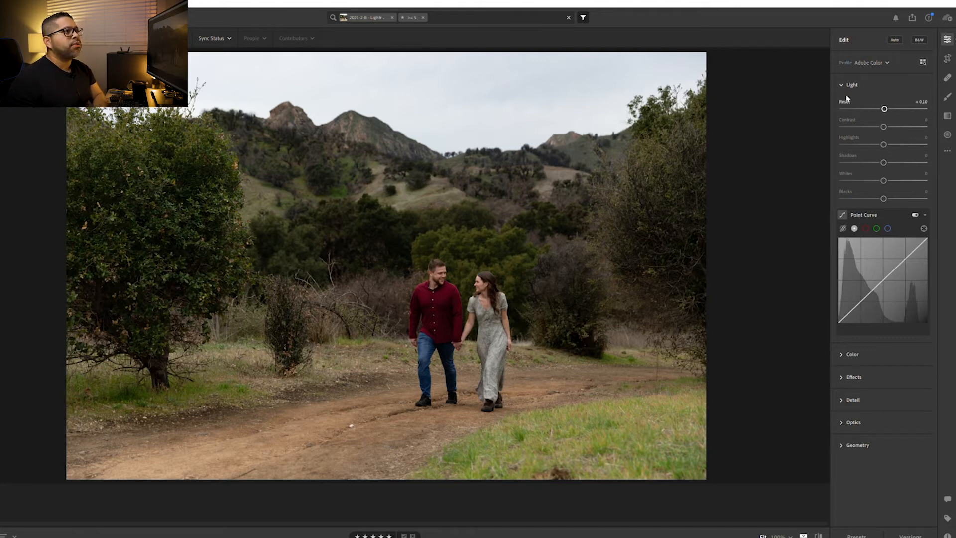
key(Up)
key(Up)
key(Up)
key(Up)
key(Up)
key(Up)
key(Up)
key(Up)
key(Up)
key(Up)
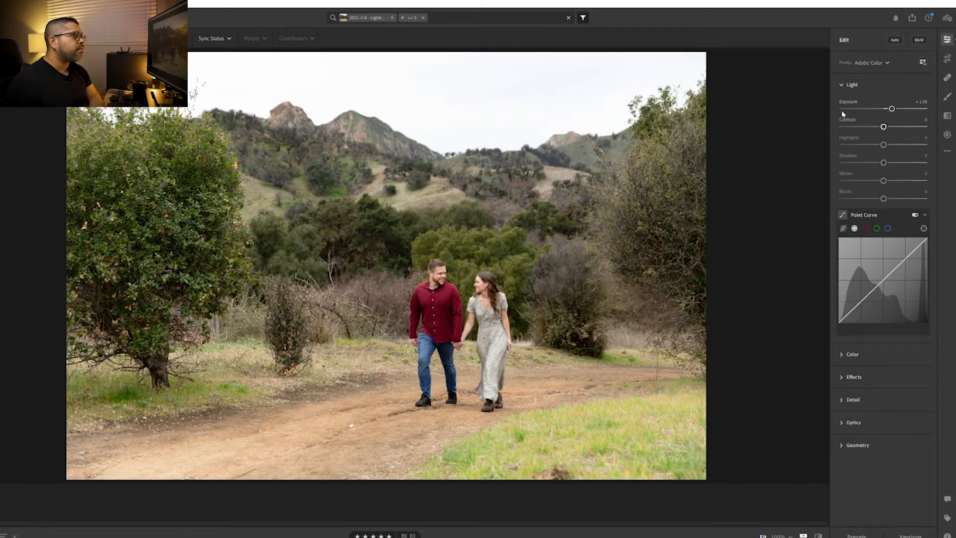
Raise the photo's contrast to +50
key(Up)
key(Up)
key(Up)
key(Up)
key(Up)
key(Up)
key(Up)
key(Up)
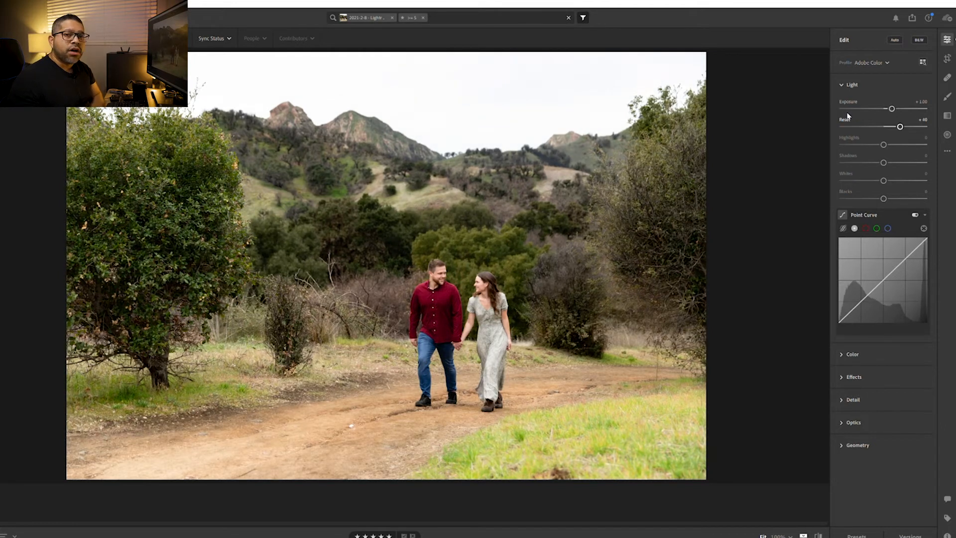
key(Up)
key(Up)
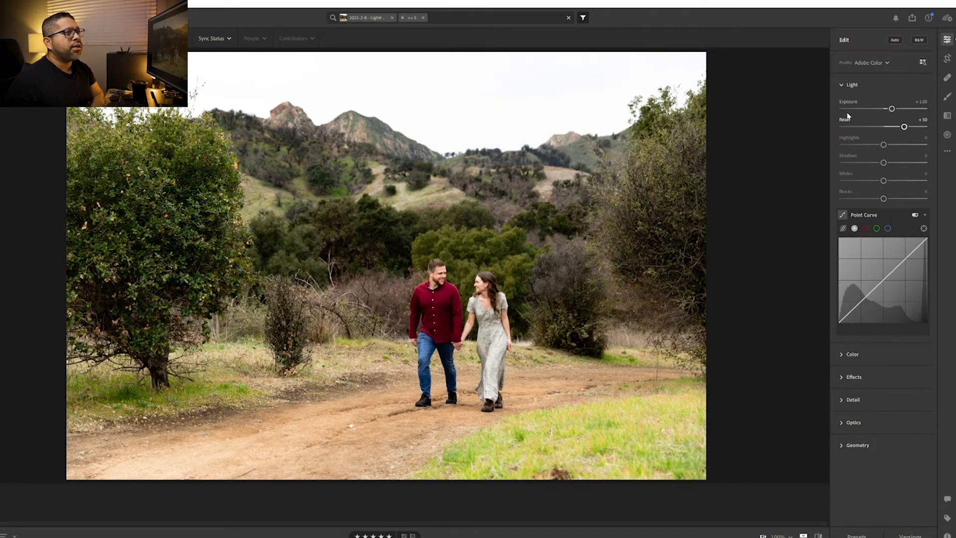
key(Down)
key(Down)
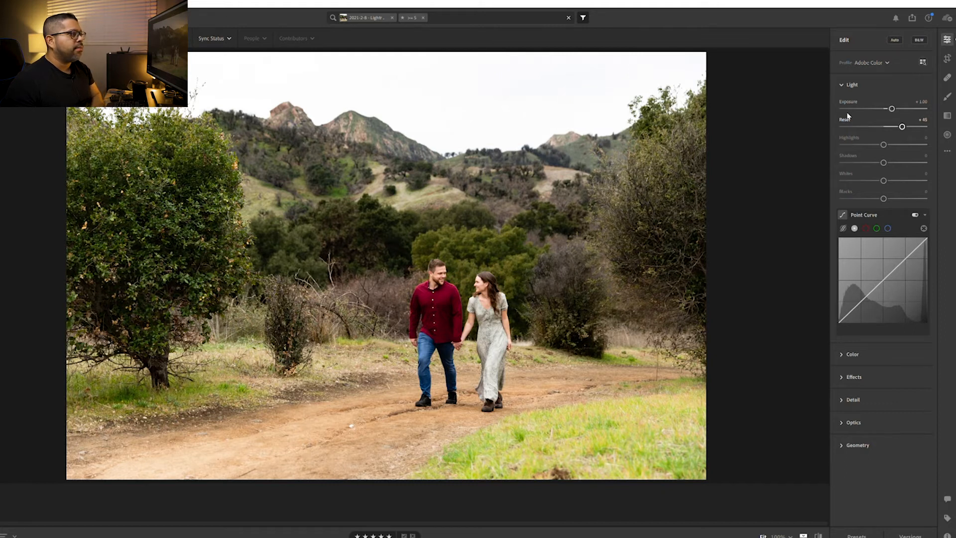
key(Up)
key(Up)
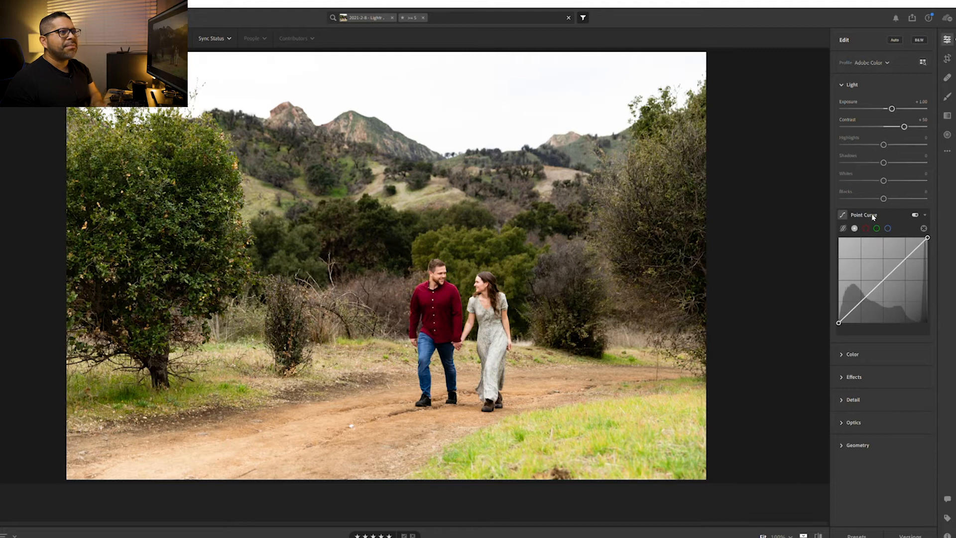
click(846, 84)
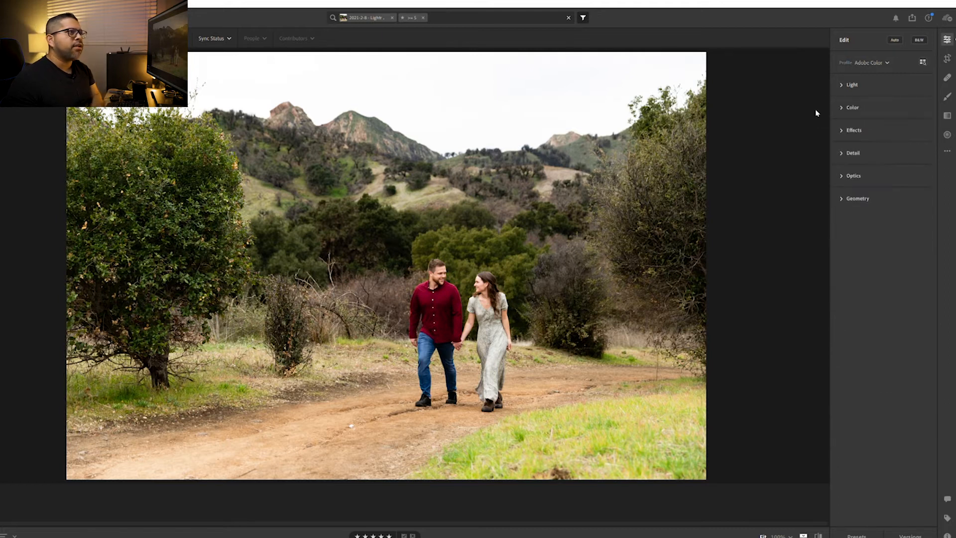
Cool the white balance by setting the color temperature to 5000, judging it on the couple up close
click(842, 102)
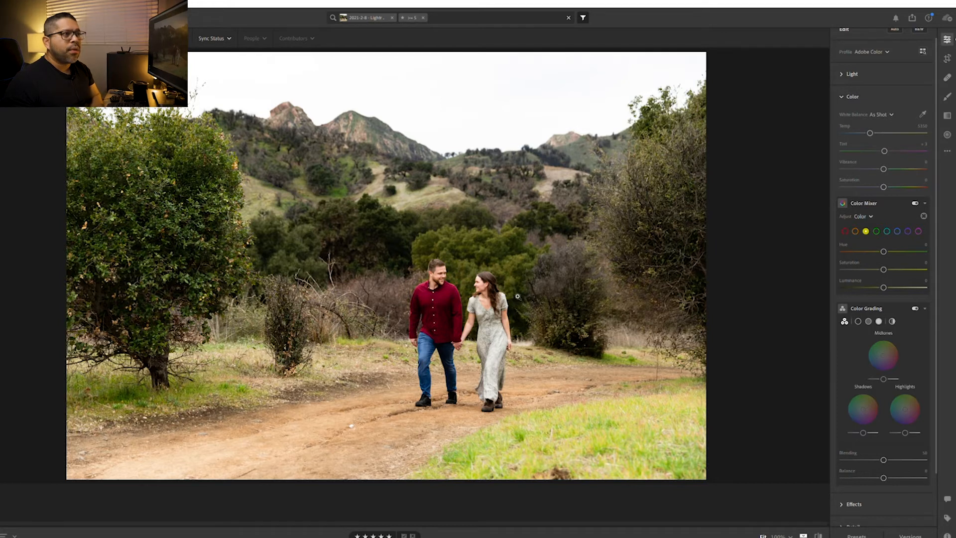
click(492, 295)
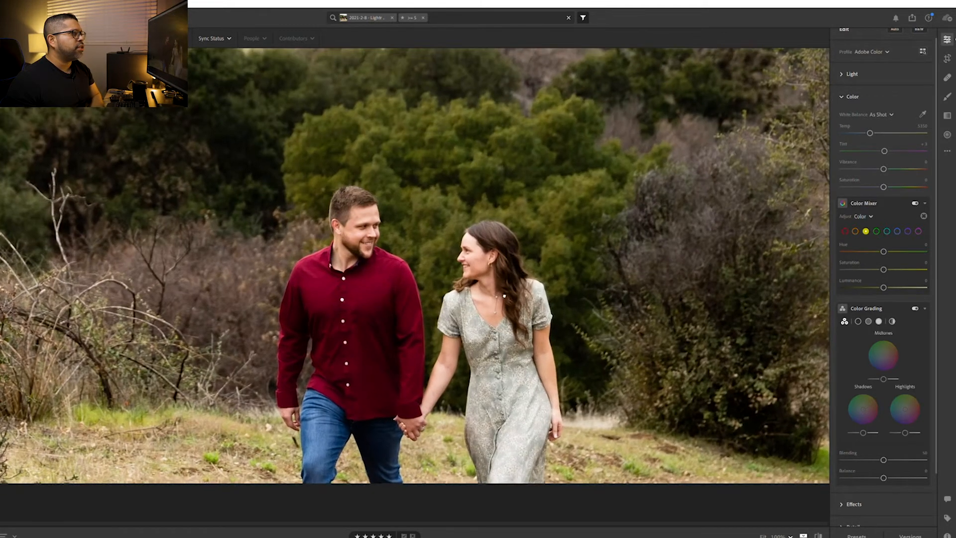
drag(507, 299, 476, 270)
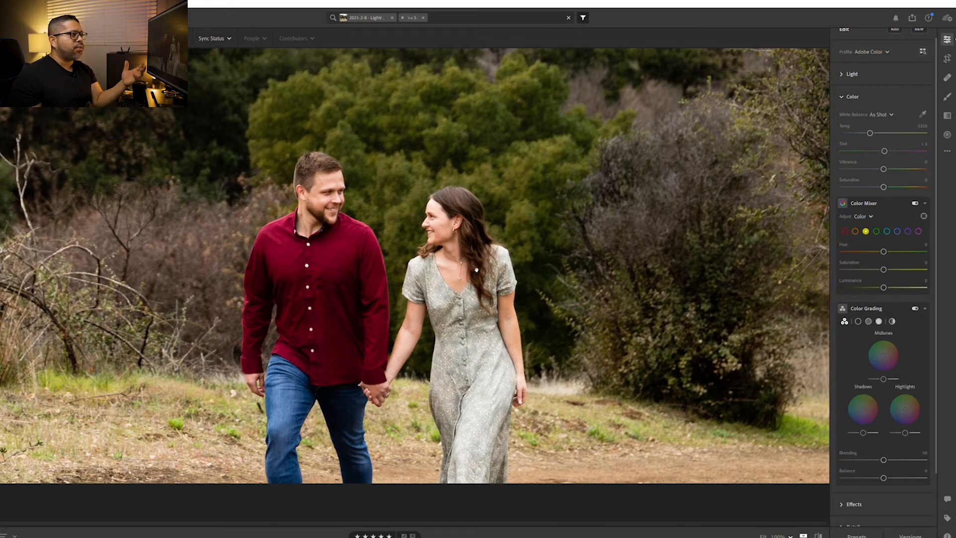
click(477, 270)
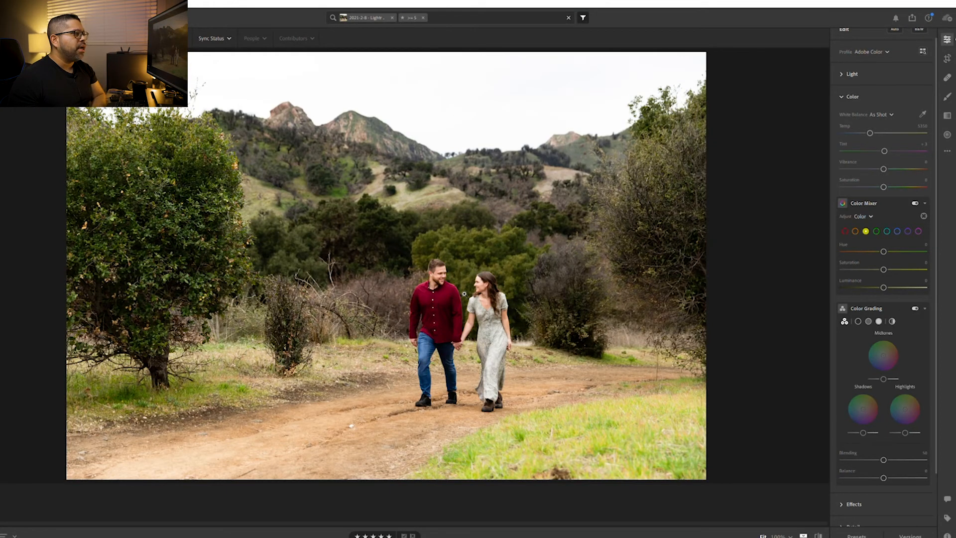
click(518, 299)
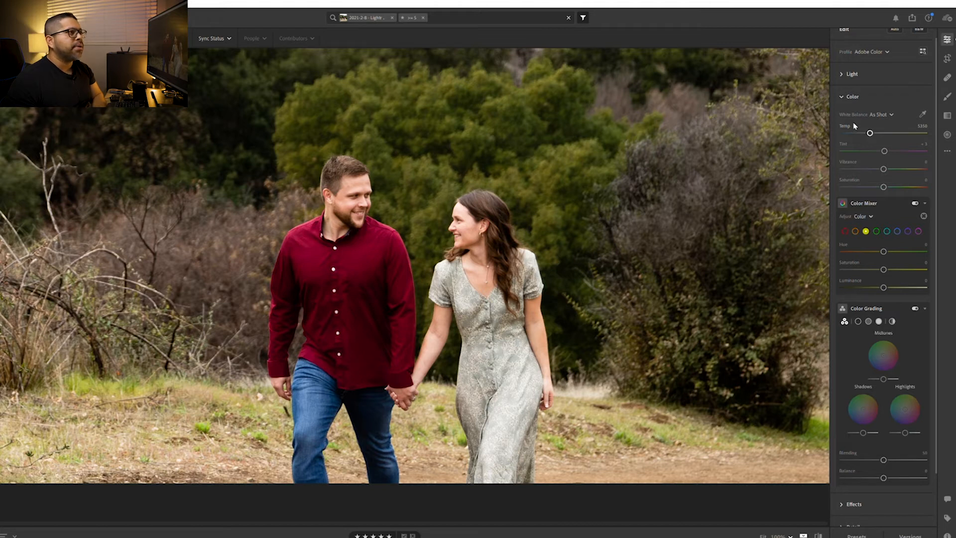
key(Down)
key(Down)
key(Down)
key(Down)
key(Down)
key(Down)
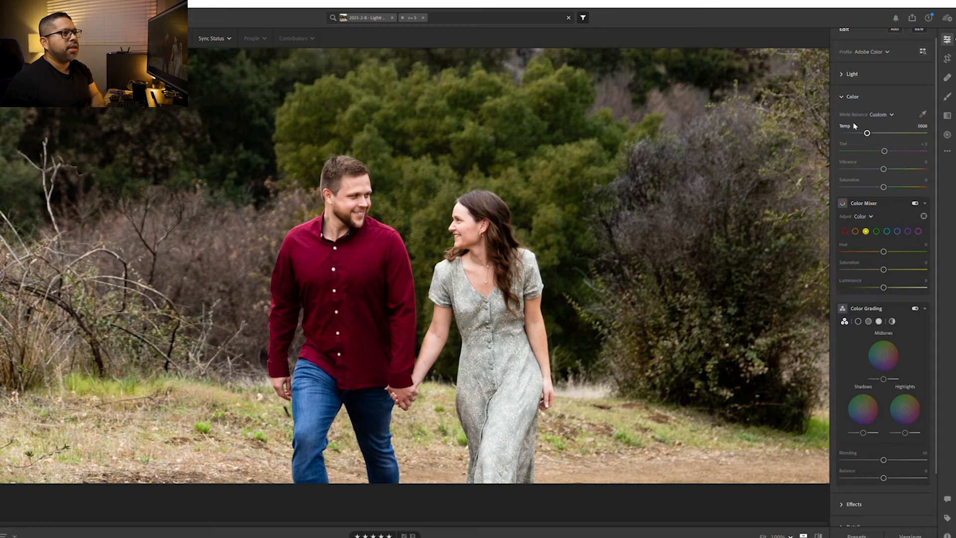
click(756, 170)
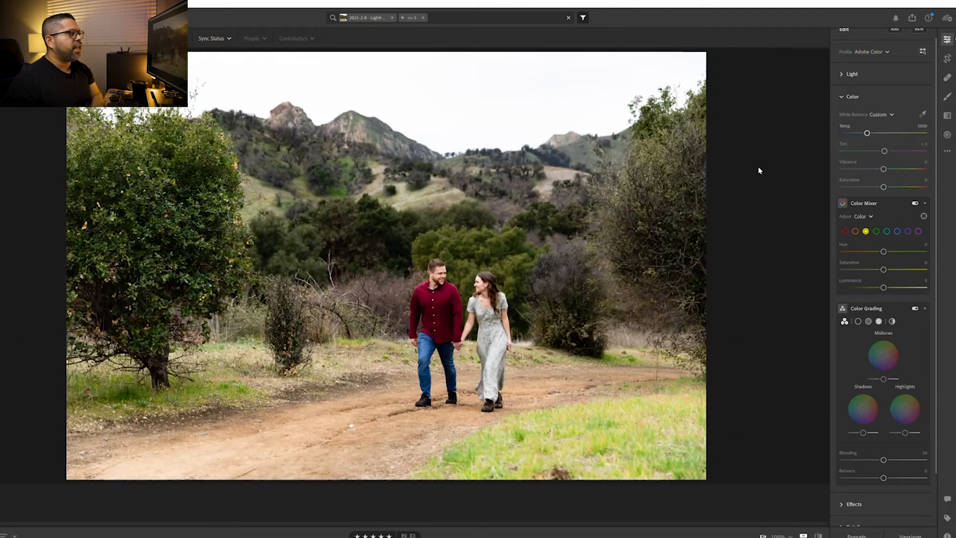
click(849, 96)
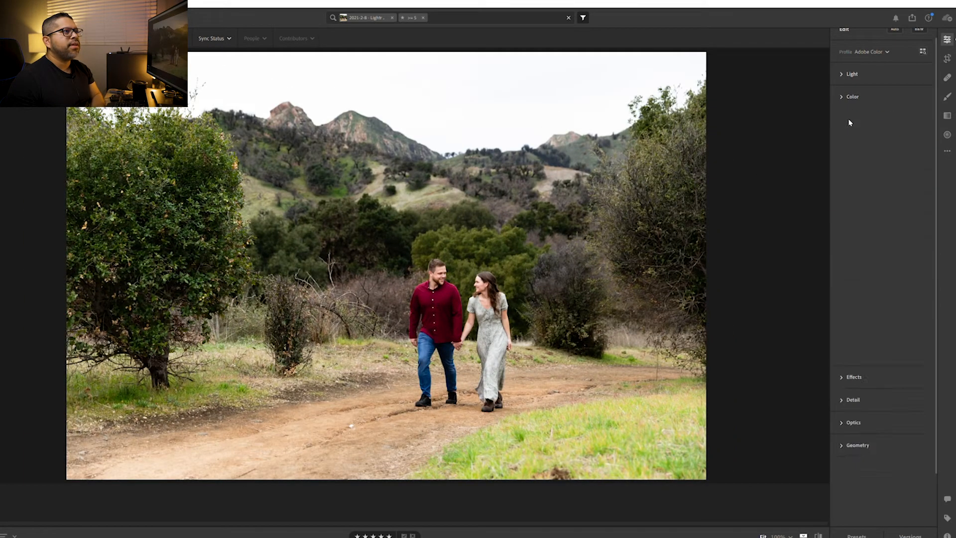
Lower the photo's highlights to -79 to bring back detail in the sky
click(850, 85)
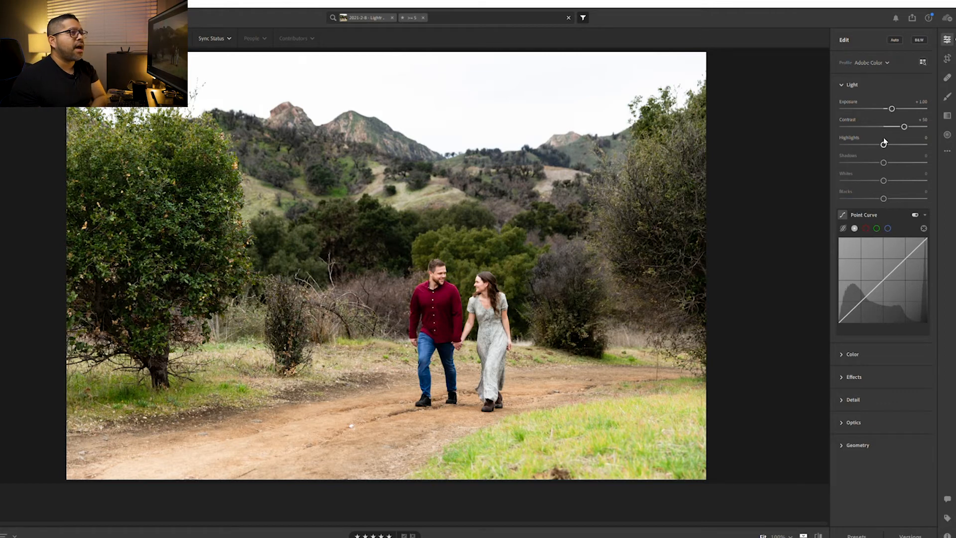
drag(884, 143, 851, 143)
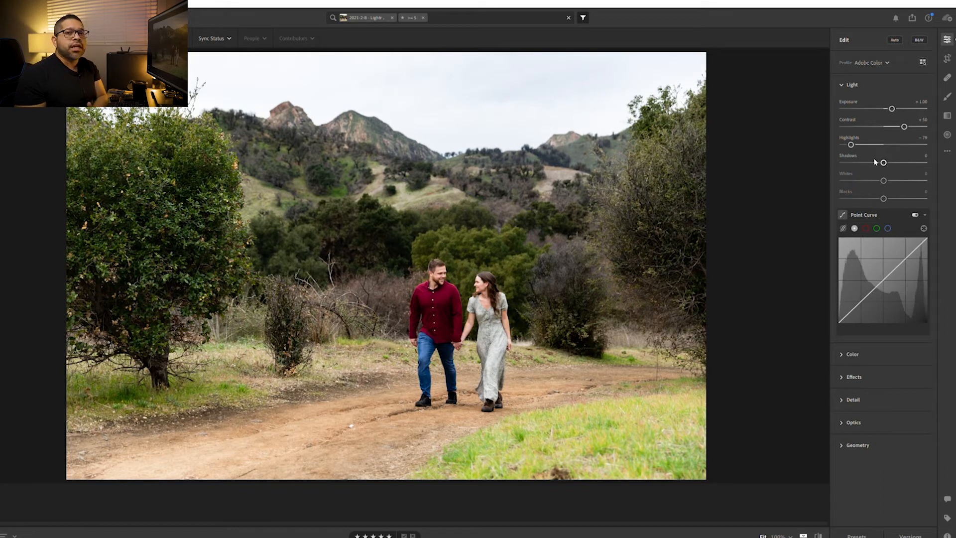
Raise the shadows to +68 and lower the whites to -37
mouse_move(877, 163)
mouse_down()
mouse_move(867, 162)
mouse_move(904, 163)
mouse_move(883, 162)
mouse_up()
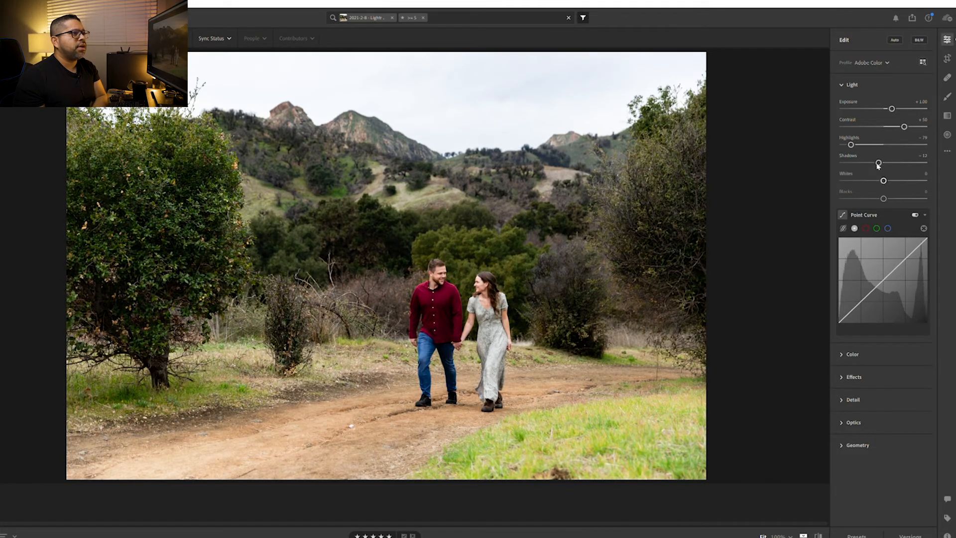
drag(885, 158, 914, 158)
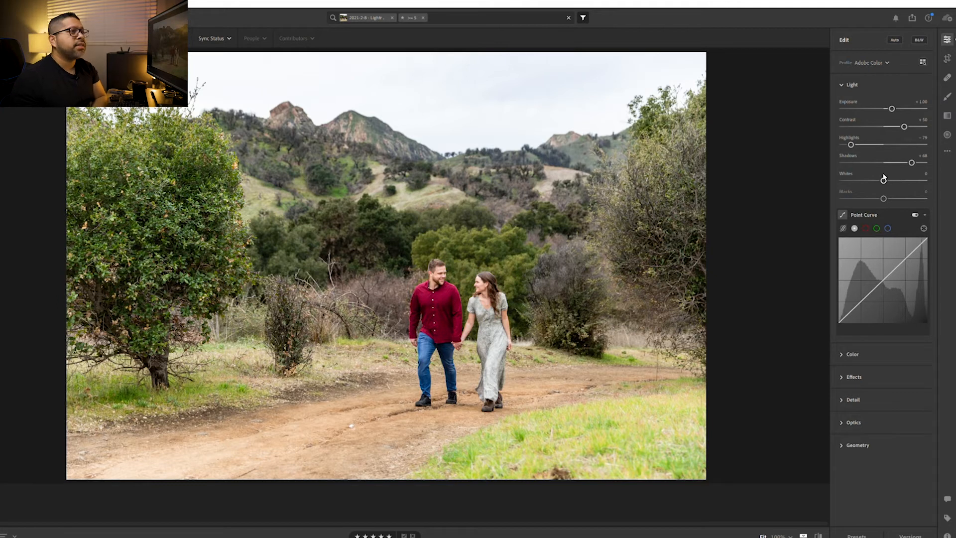
mouse_move(884, 177)
mouse_down()
mouse_move(849, 179)
mouse_move(888, 178)
mouse_move(850, 178)
mouse_move(887, 180)
mouse_move(856, 180)
mouse_move(868, 180)
mouse_up()
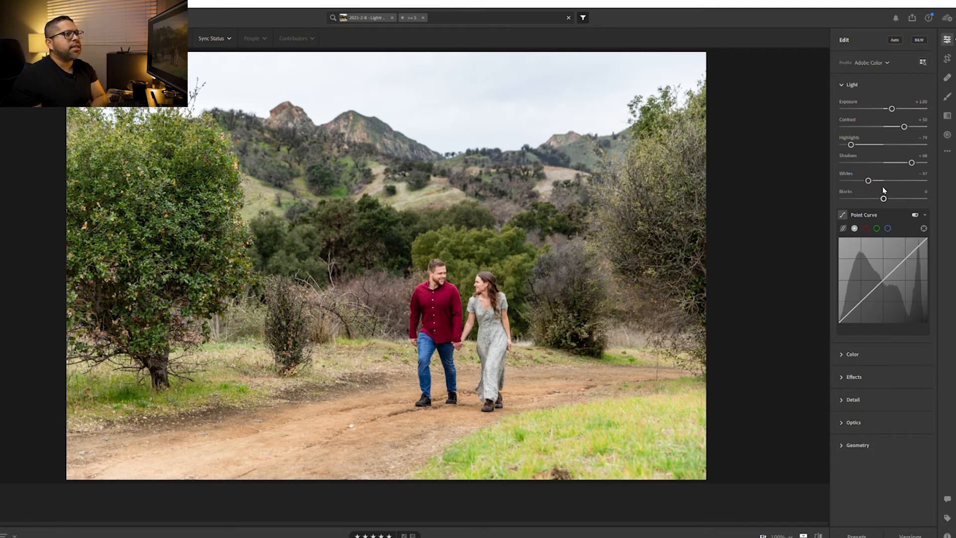
Try lowering the blacks to -35, and reset them to their default
mouse_move(884, 194)
mouse_down()
mouse_move(918, 192)
mouse_move(872, 195)
mouse_move(883, 195)
mouse_up()
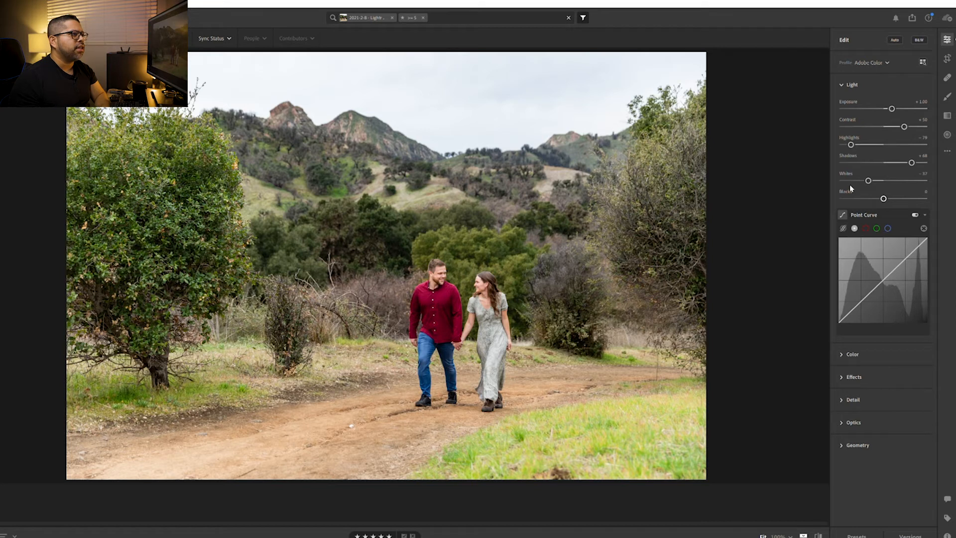
key(Down)
key(Down)
key(Down)
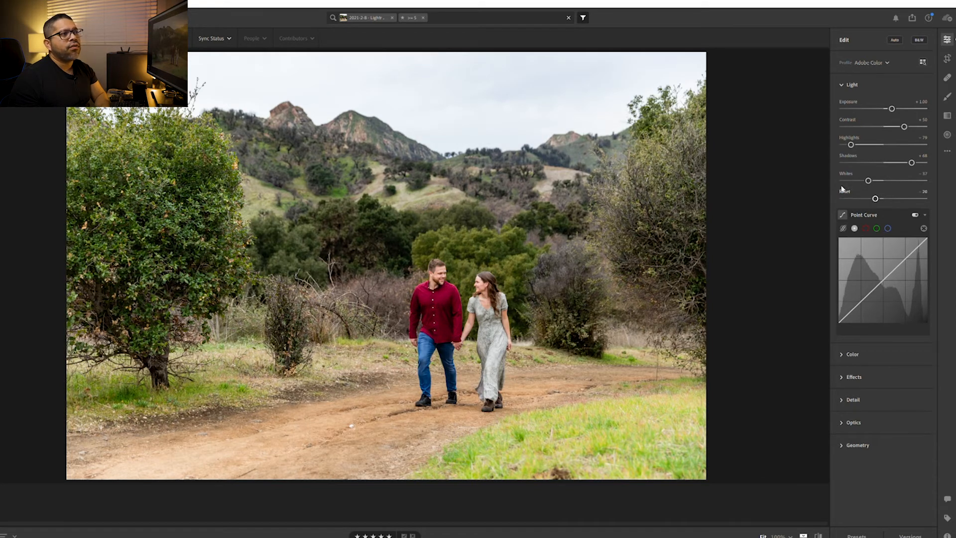
key(Down)
key(Down)
key(Down)
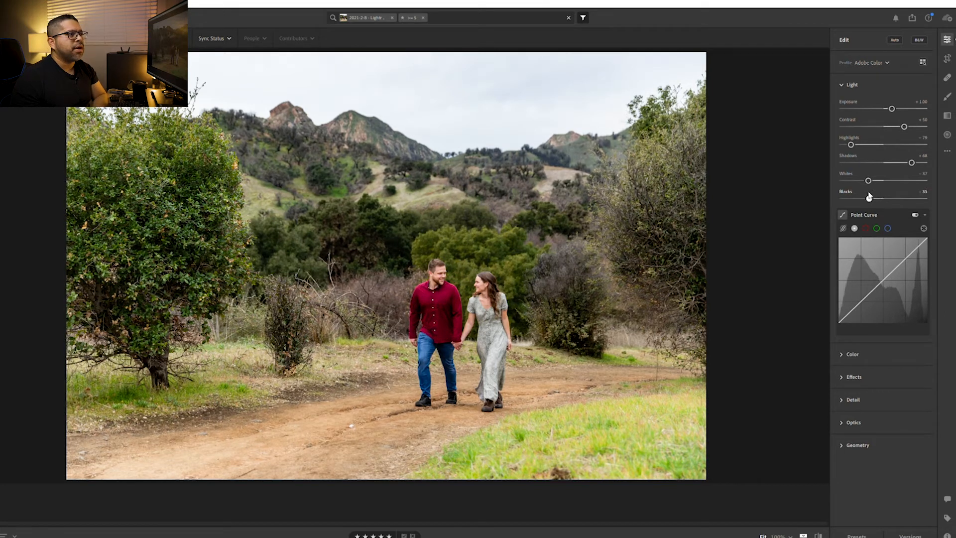
double_click(846, 187)
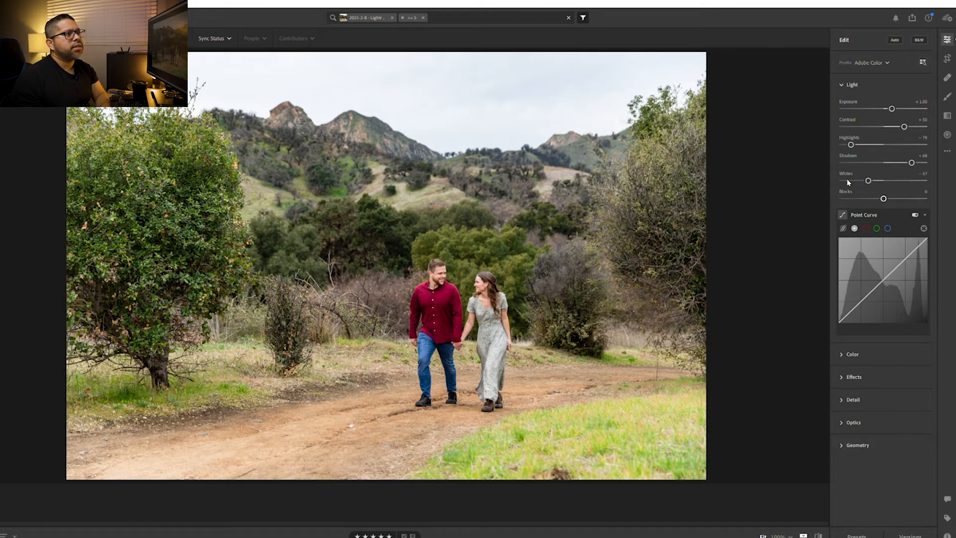
Lower the photo's blacks to -10
key(Down)
key(Down)
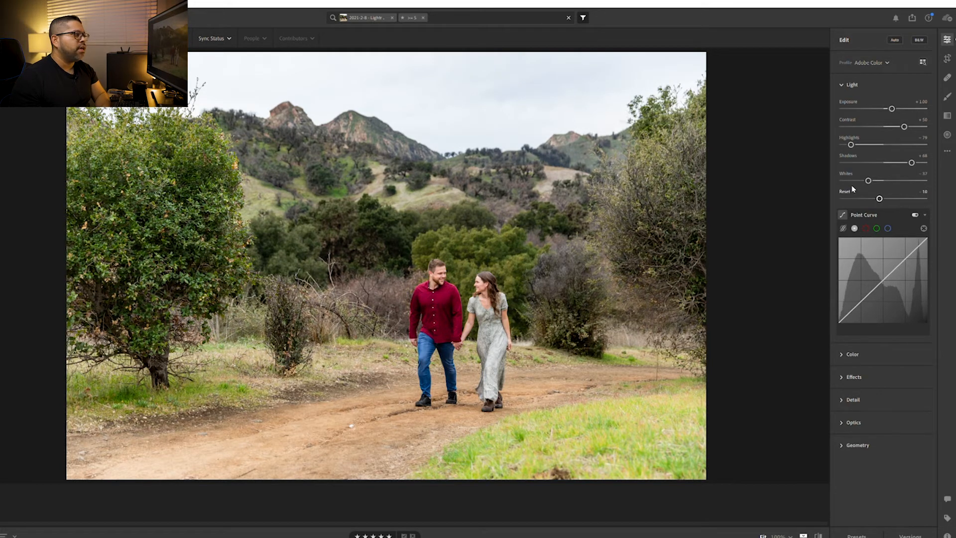
Lower the photo's blacks to -30
key(Down)
key(Down)
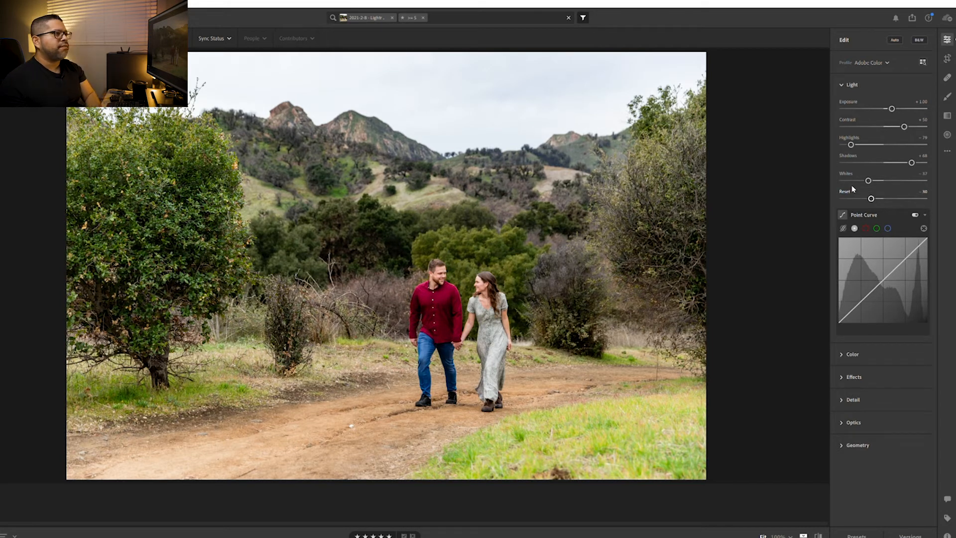
Add highlight, midtone and shadow points to the point curve, and shape them into a subtle S-curve
drag(908, 254, 907, 254)
click(883, 280)
click(861, 301)
mouse_move(861, 298)
mouse_down()
mouse_move(861, 305)
mouse_move(861, 297)
mouse_up()
mouse_move(906, 255)
mouse_down()
mouse_move(907, 245)
mouse_move(906, 255)
mouse_up()
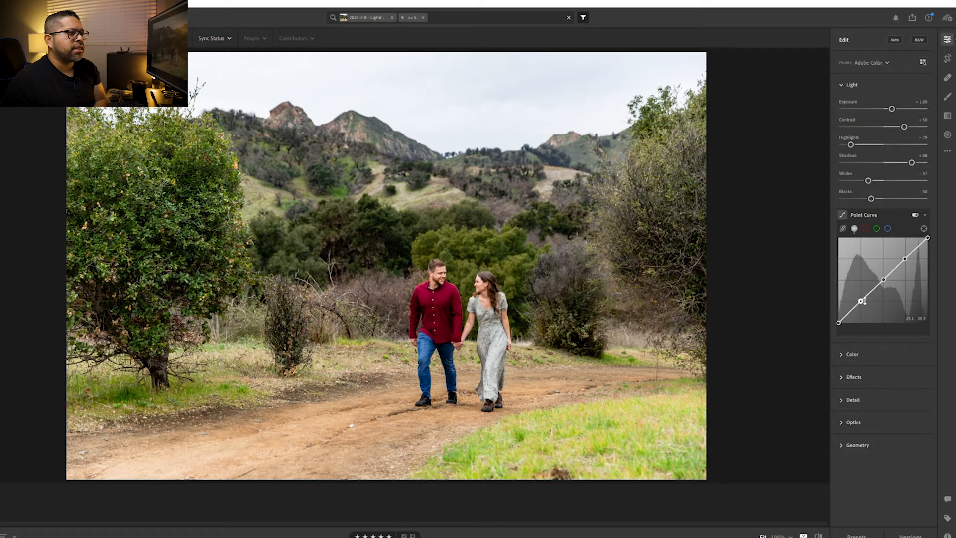
drag(863, 301, 861, 302)
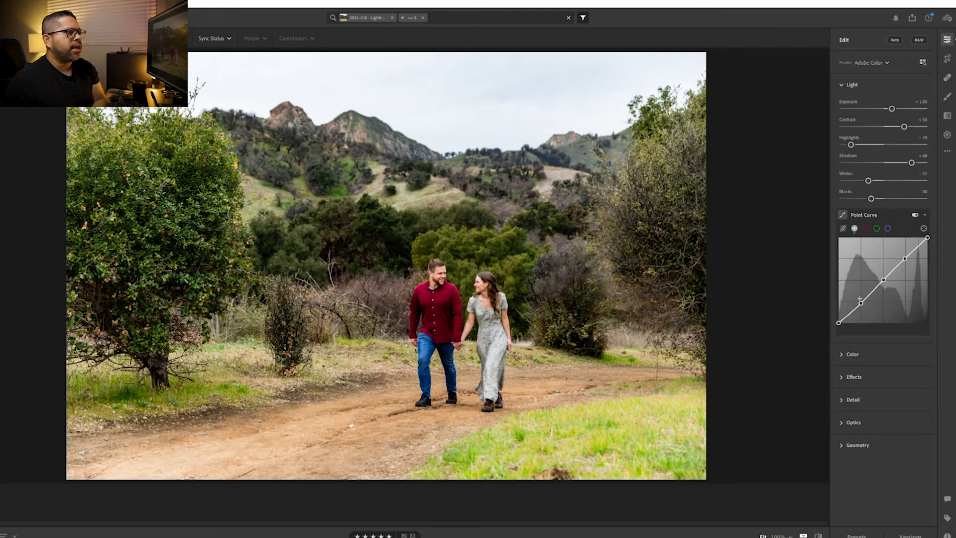
drag(861, 302, 862, 303)
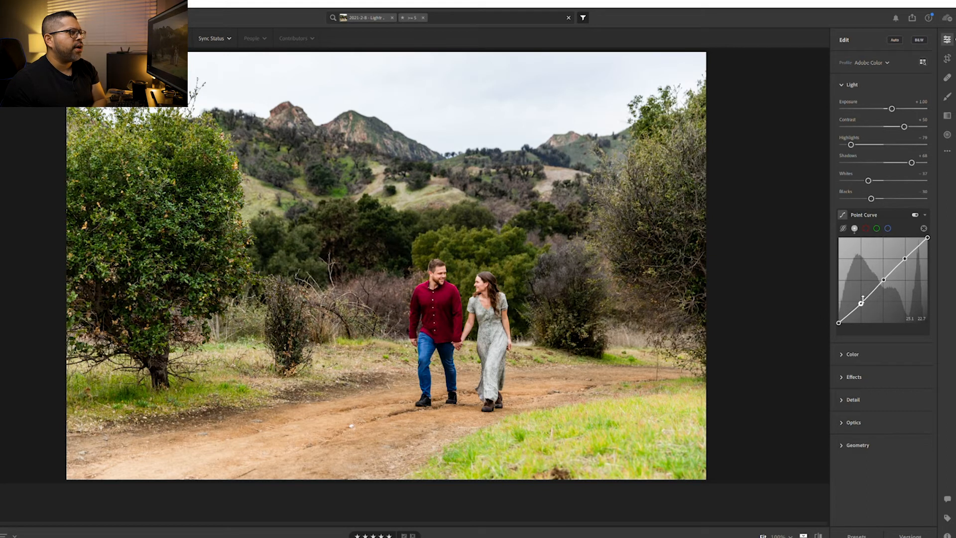
drag(906, 257, 906, 256)
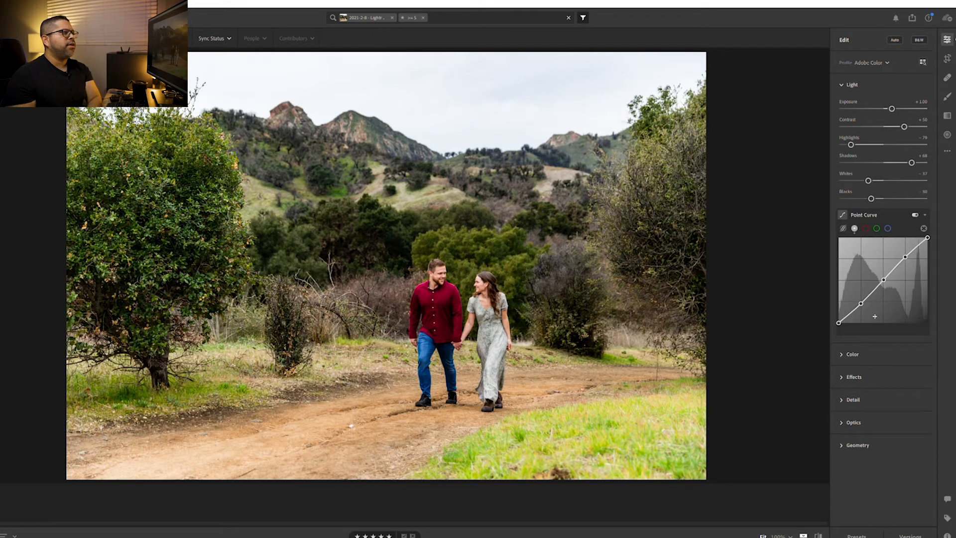
Raise the photo's texture to +10 in the Effects adjustments
click(860, 349)
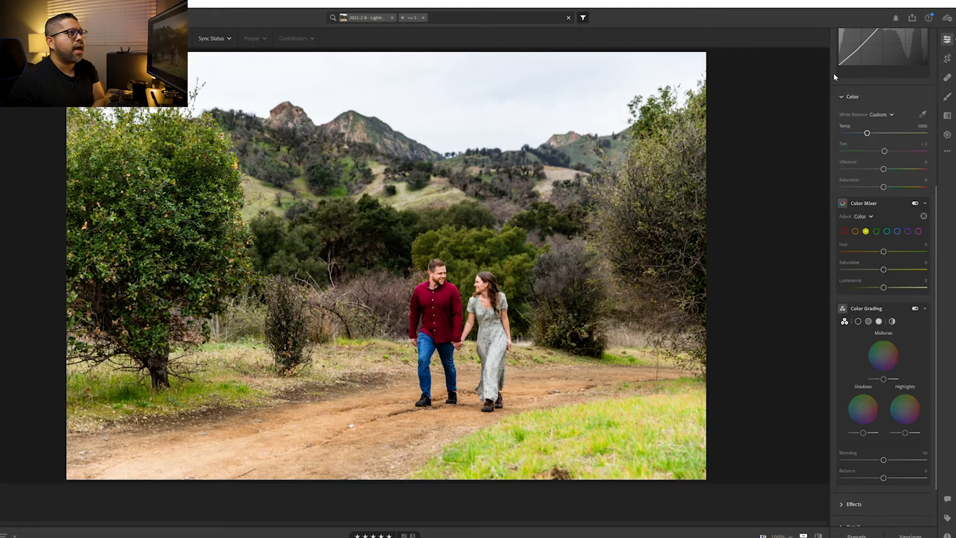
click(846, 96)
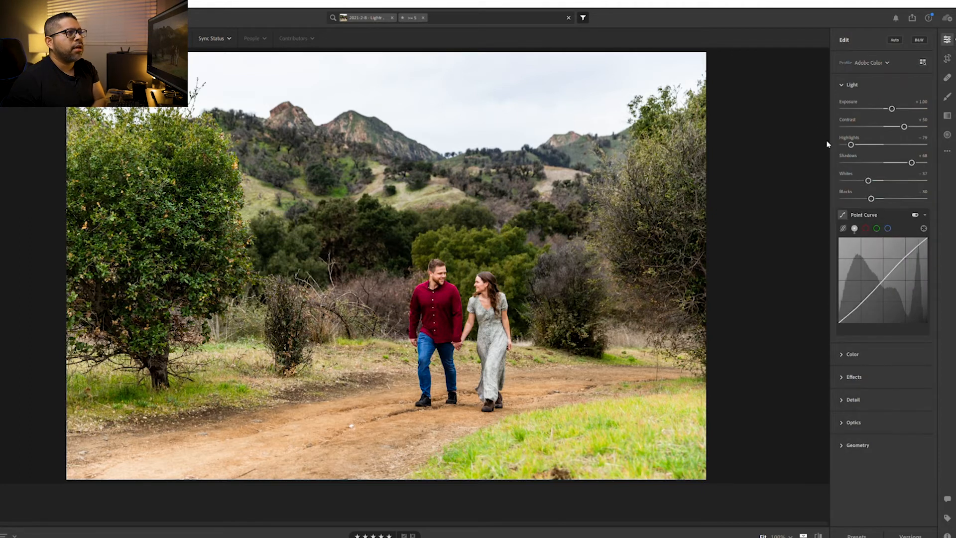
click(841, 86)
click(841, 129)
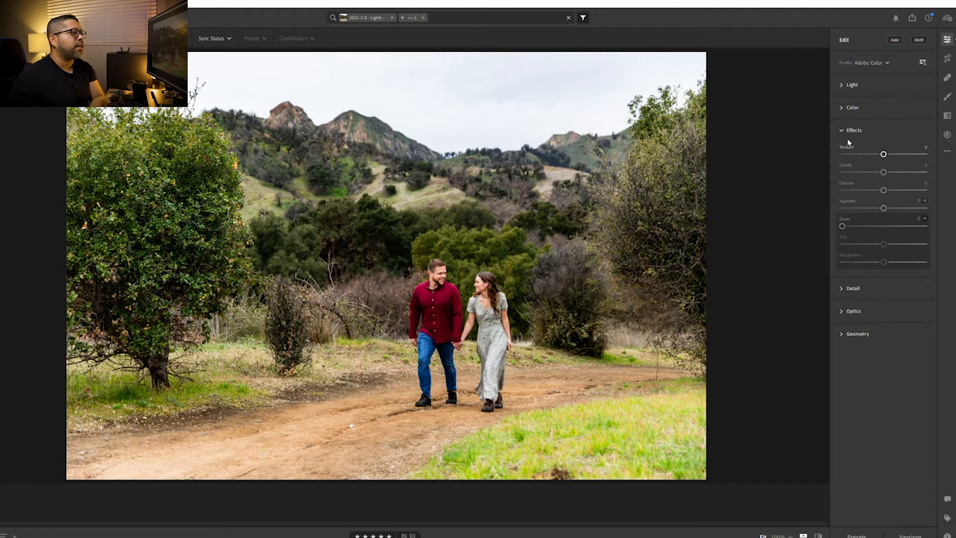
key(Up)
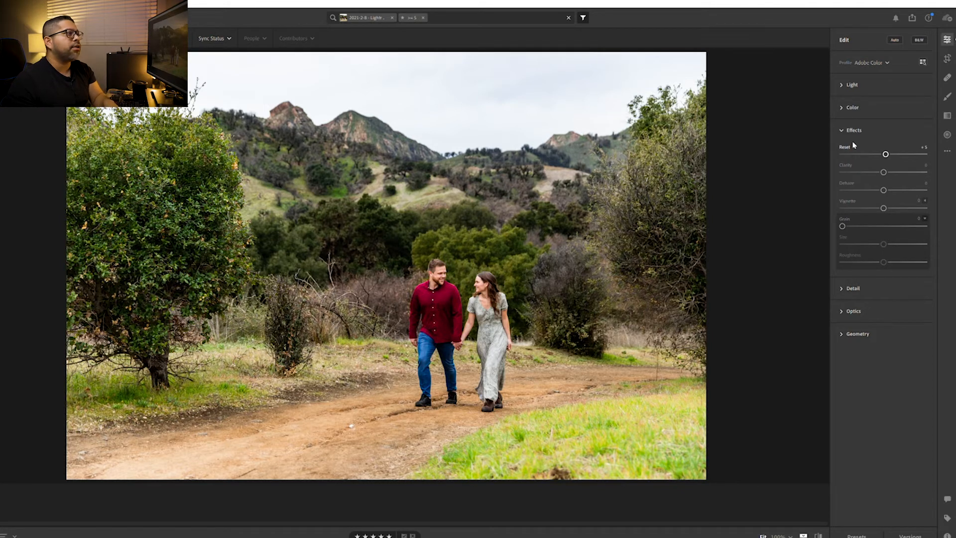
key(Up)
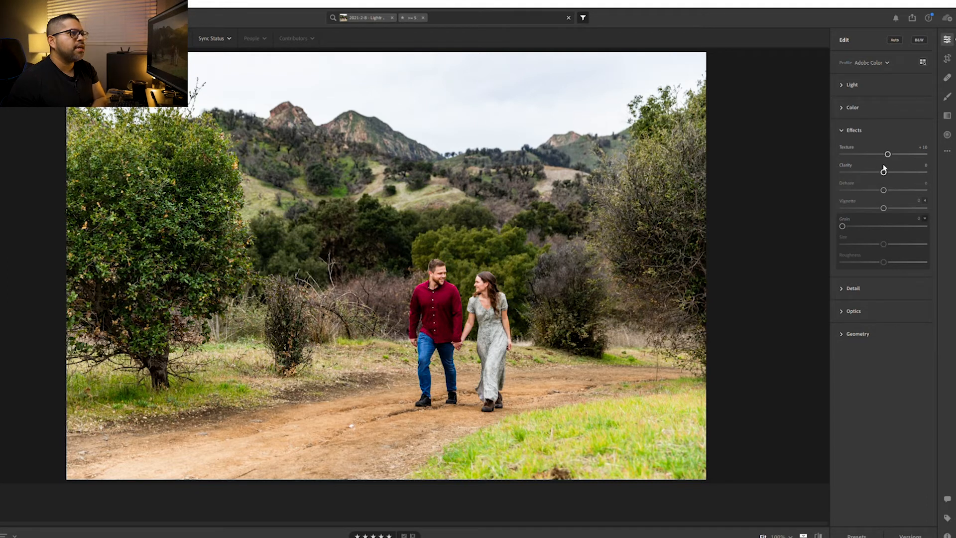
Try a strongly negative clarity, reset it, and set the clarity to -10
drag(884, 170, 848, 168)
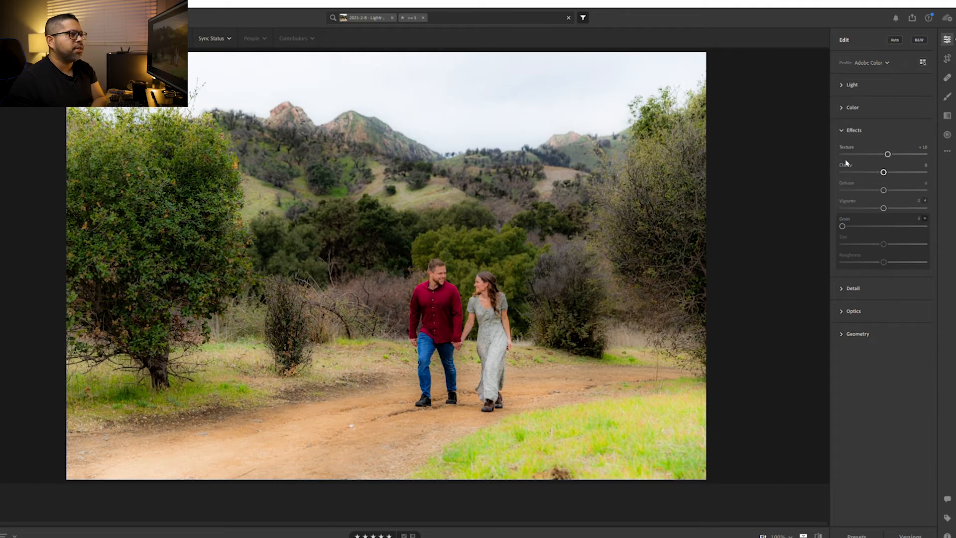
double_click(847, 164)
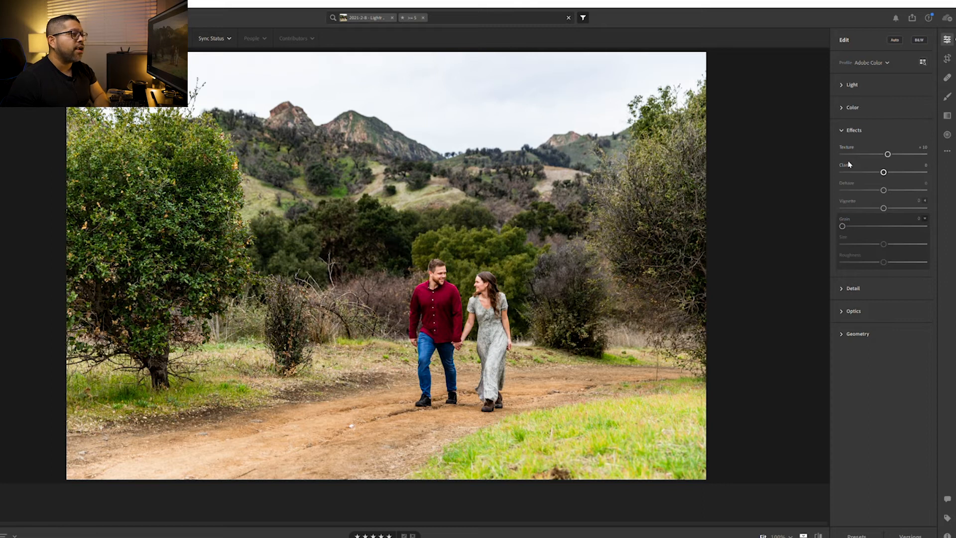
key(Down)
key(Down)
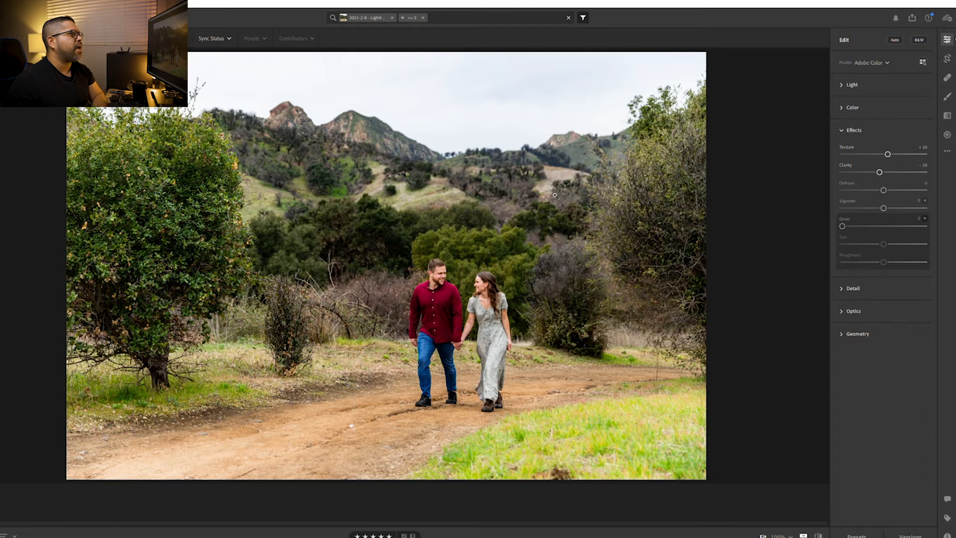
Zoom in on the hills behind the couple and try raising Dehaze to +20
click(452, 190)
mouse_move(449, 171)
mouse_down()
mouse_move(447, 195)
mouse_move(447, 159)
mouse_up()
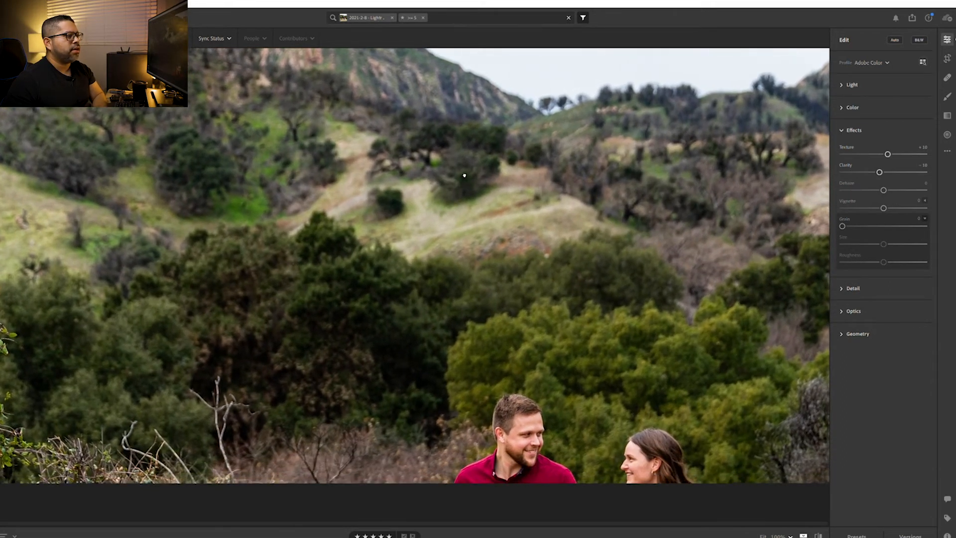
drag(540, 364, 524, 328)
drag(379, 158, 413, 213)
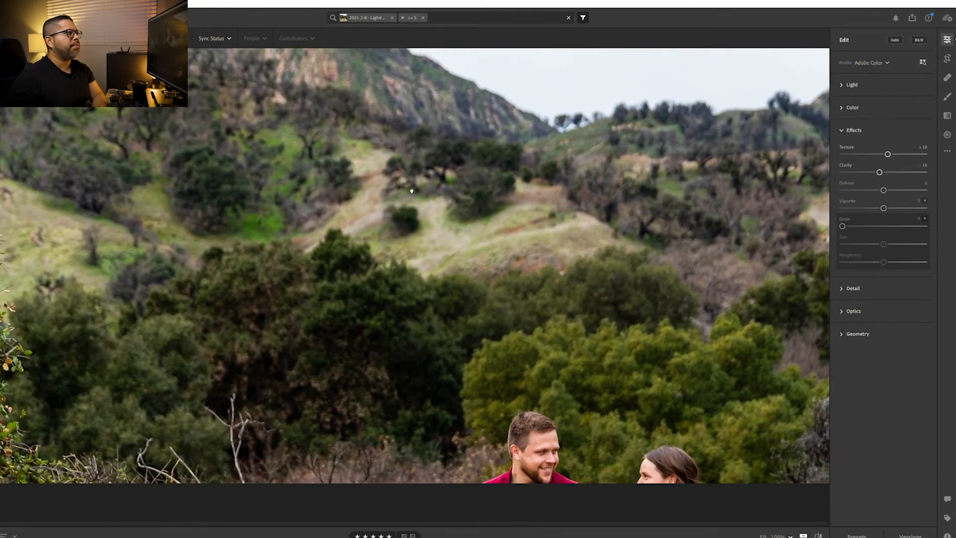
key(Up)
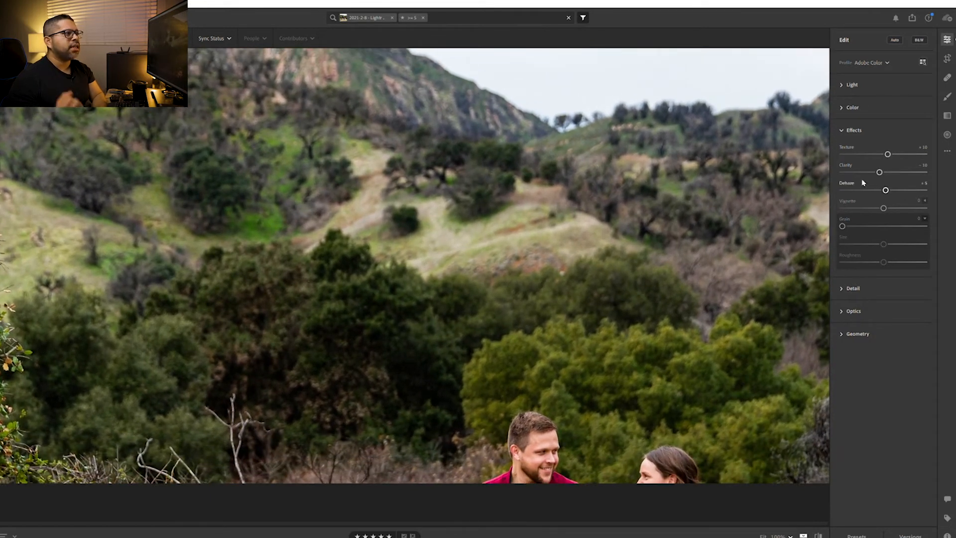
key(Up)
key(Up)
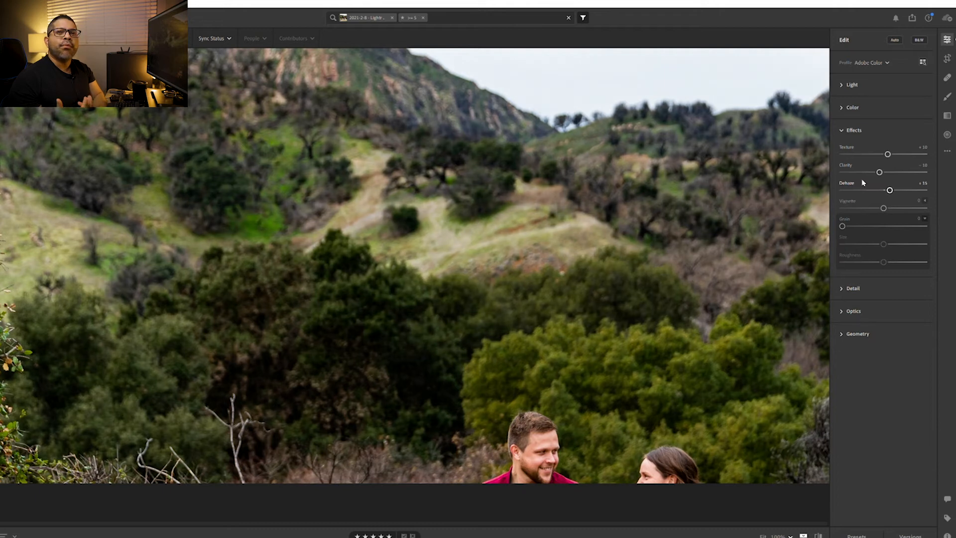
key(Up)
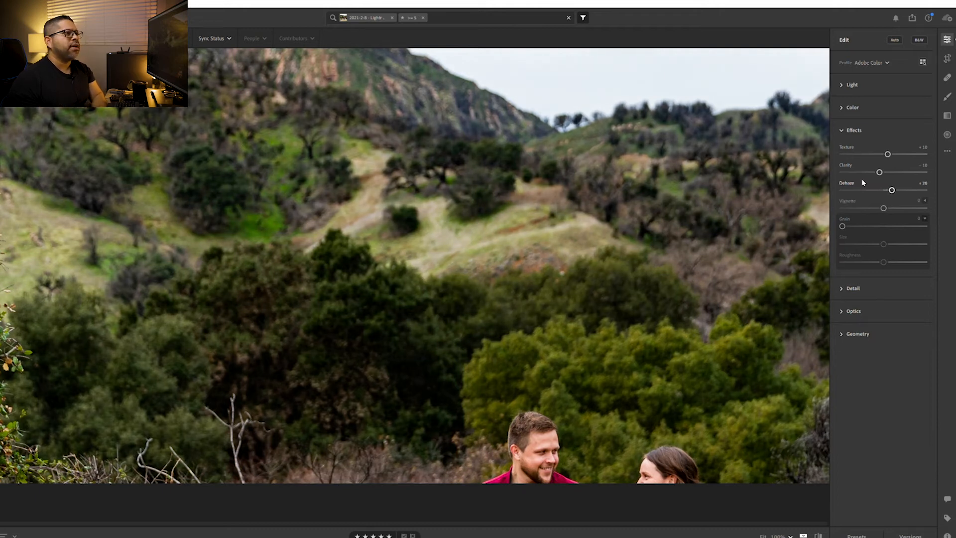
Try lowering Dehaze to -25, and reset it to its default
key(Down)
key(Down)
key(Down)
key(Down)
key(Down)
key(Down)
key(Down)
key(Down)
key(Down)
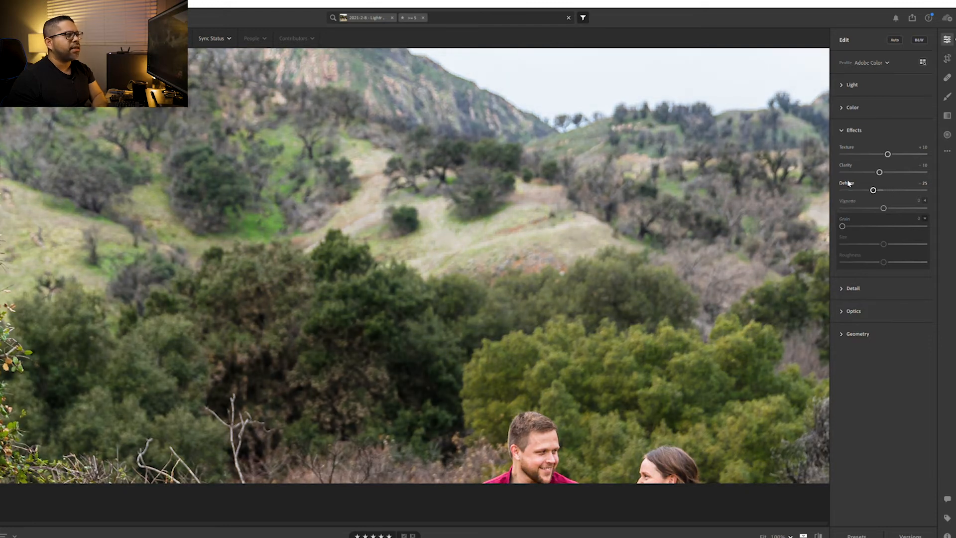
double_click(849, 183)
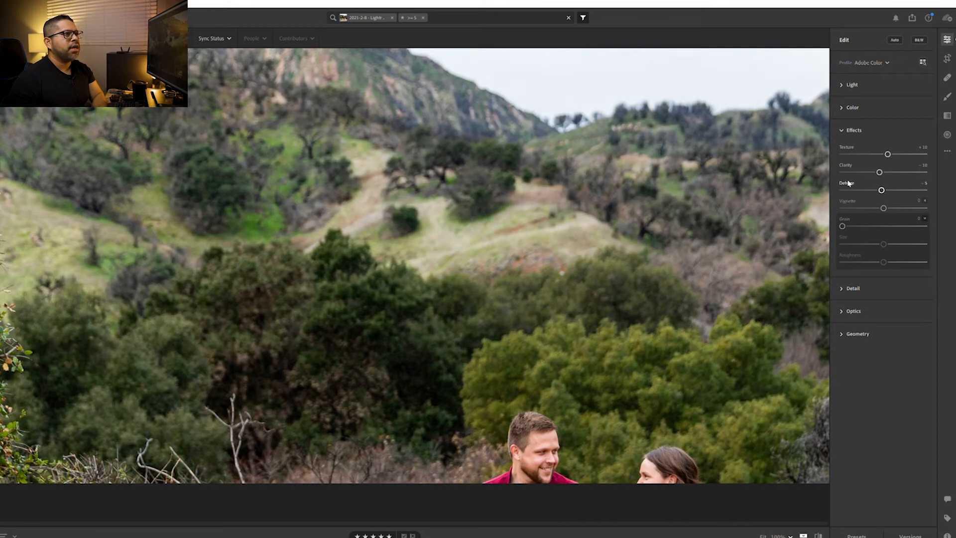
Raise Dehaze to +20 and fit the whole photo back in the view
key(Up)
key(Up)
key(Up)
key(Up)
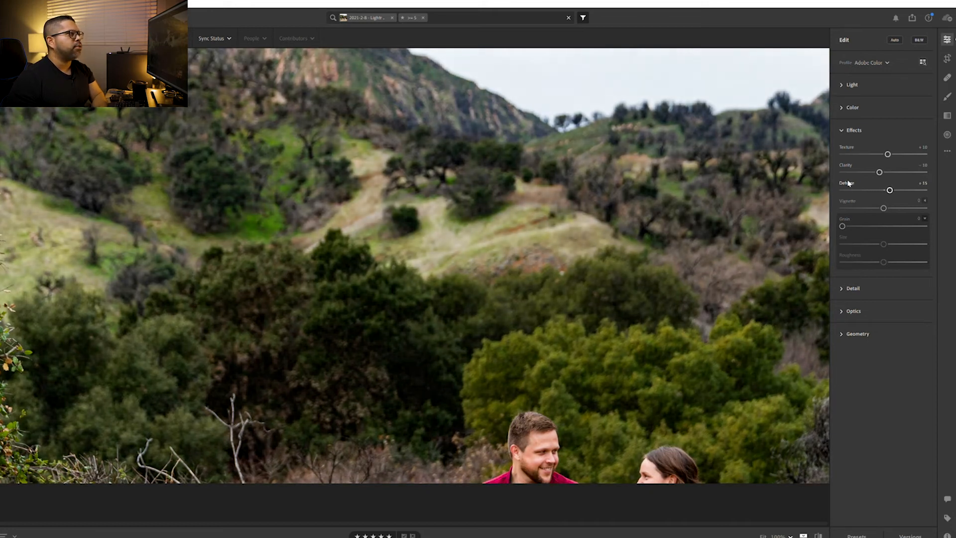
click(572, 276)
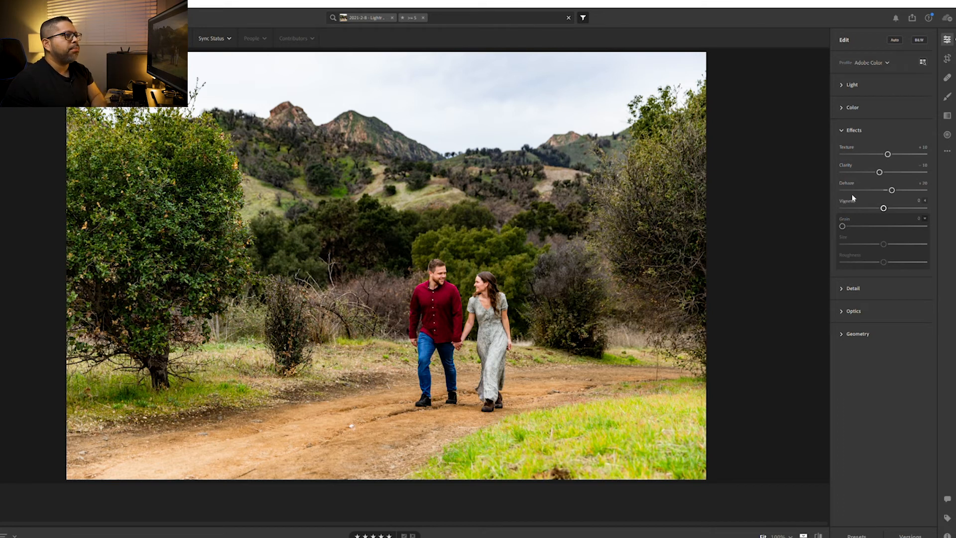
Darken the photo's edges with a vignette of -10, and collapse the Effects adjustments
key(Down)
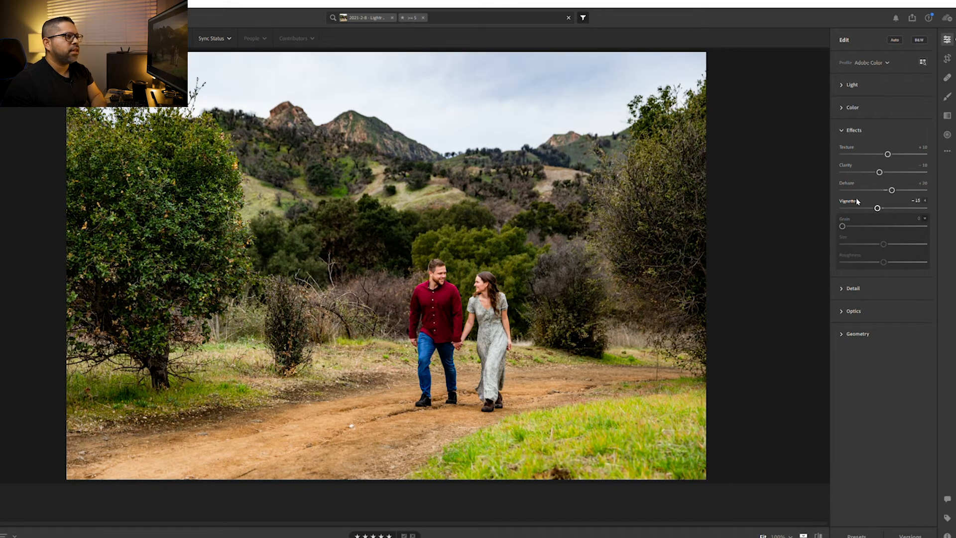
key(Up)
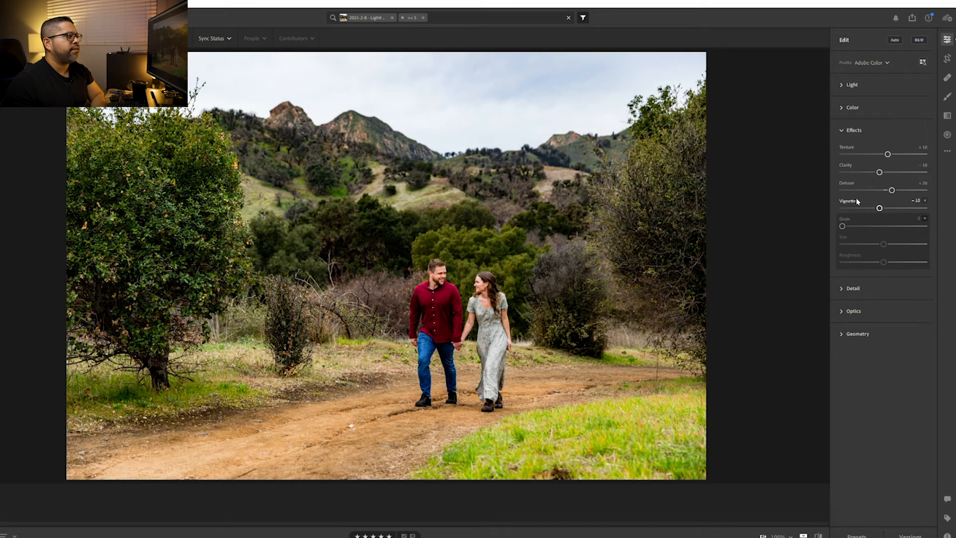
click(849, 130)
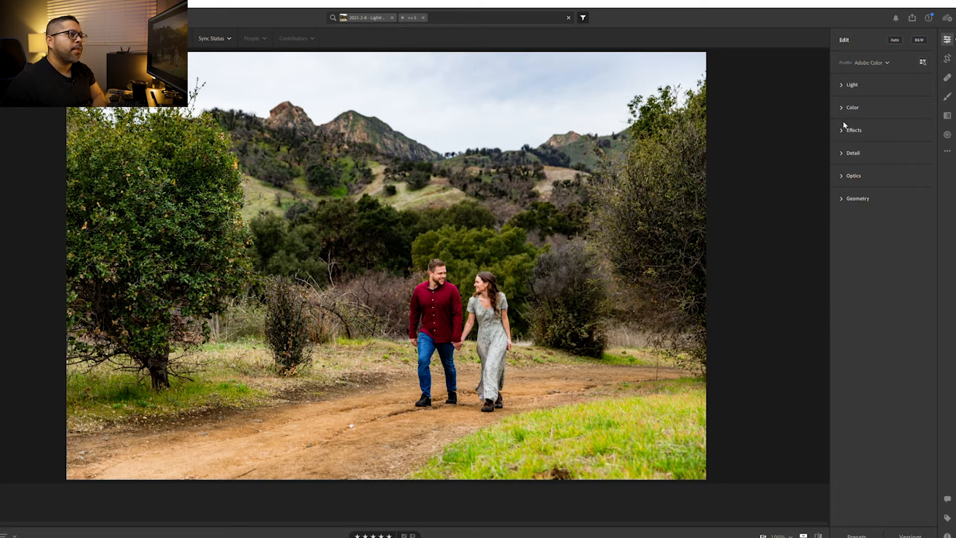
Increase the photo's sharpening to 85 in the Detail adjustments
click(847, 153)
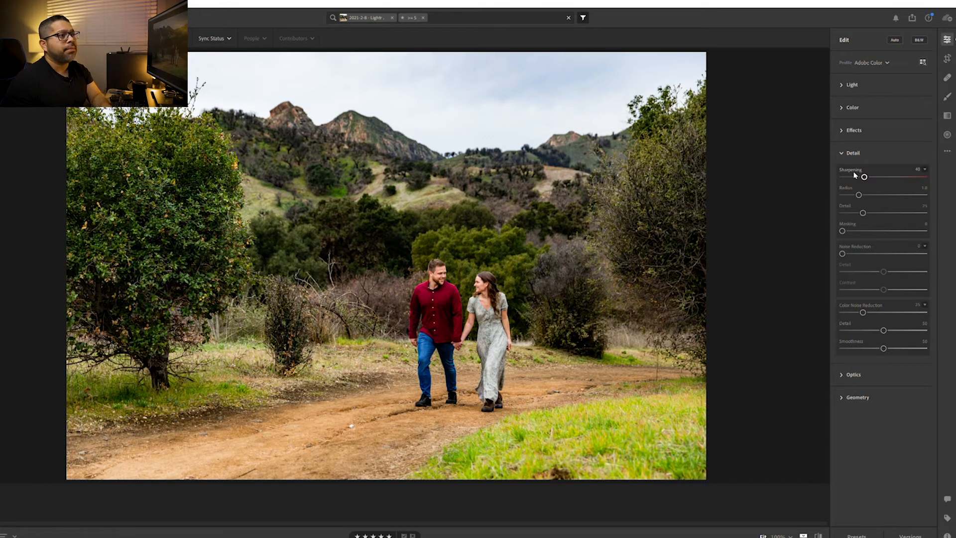
key(Up)
key(Up)
key(Up)
key(Up)
key(Up)
key(Up)
key(Up)
key(Up)
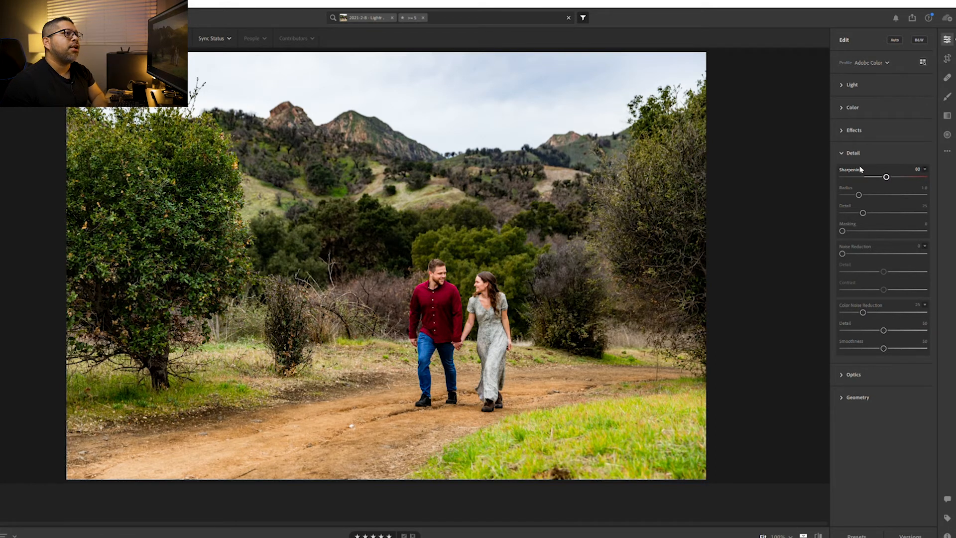
key(Up)
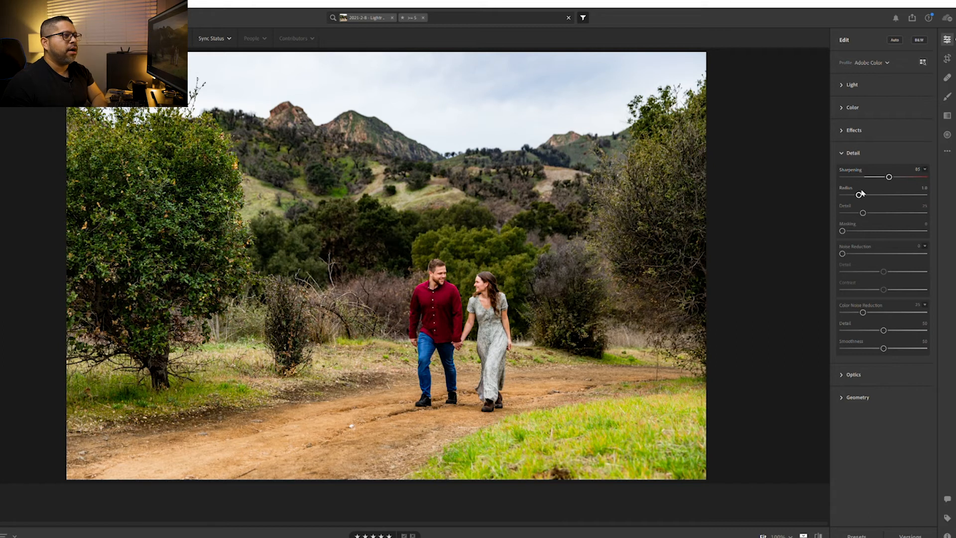
Raise the sharpening radius to 1.5
key(Up)
key(Up)
key(Up)
key(Up)
key(Up)
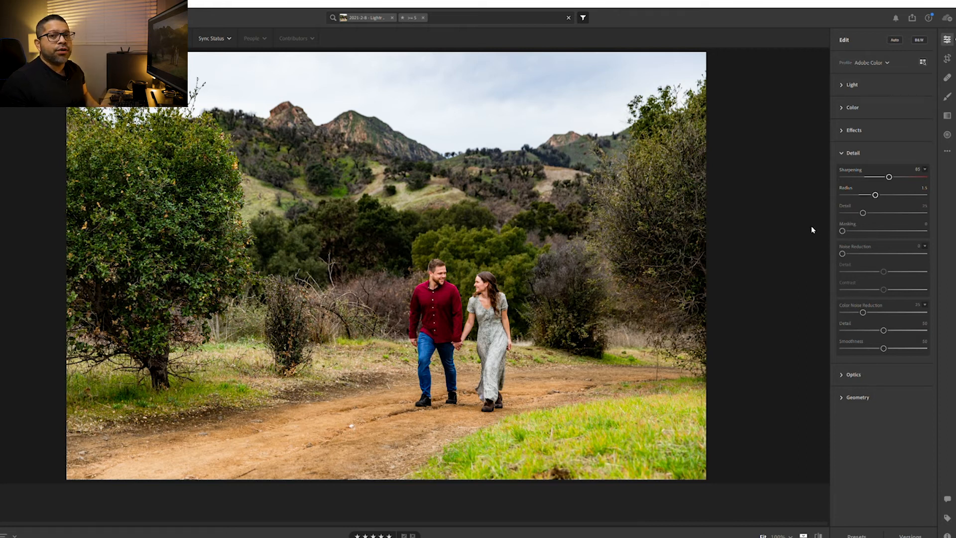
Set the sharpening masking to 80 while previewing the black-and-white mask, limiting sharpening to the edges
key(alt)
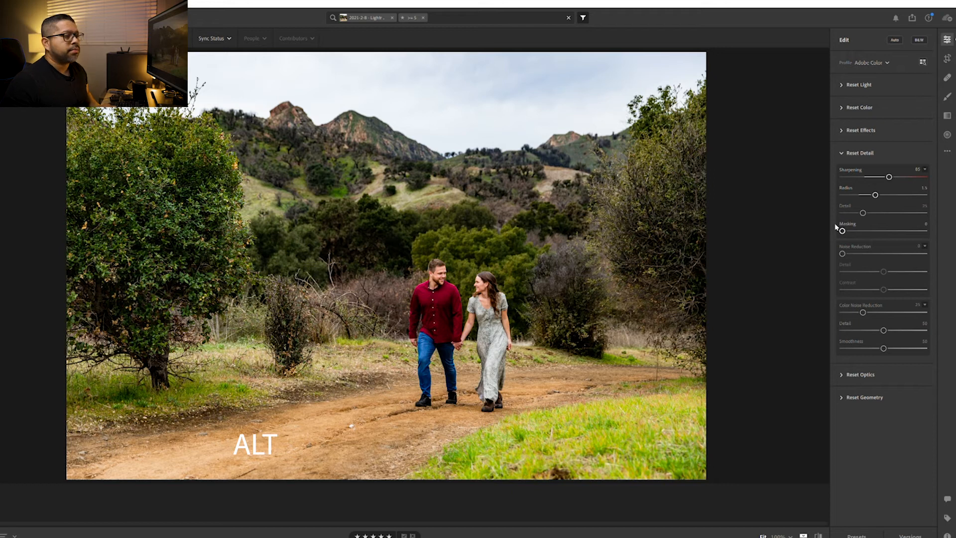
drag(844, 228, 843, 224)
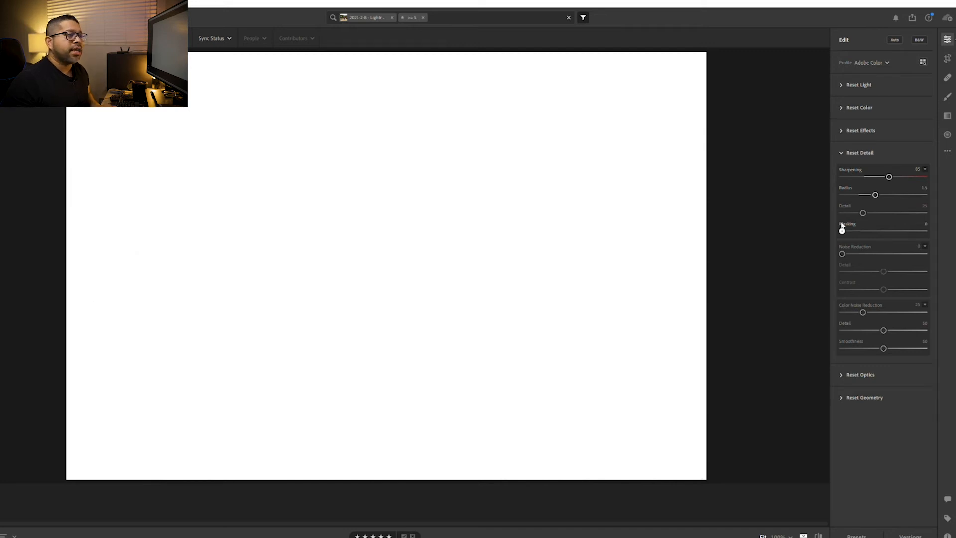
drag(843, 225, 844, 224)
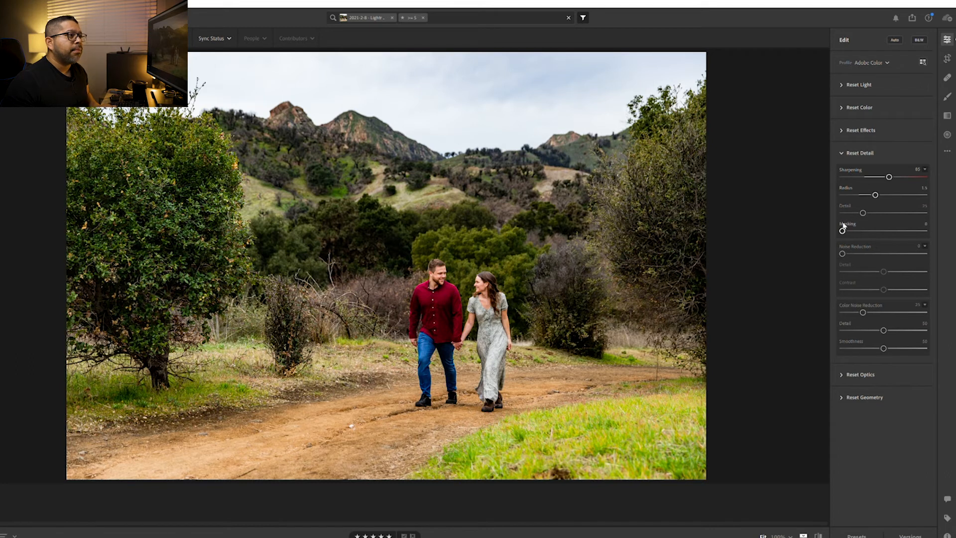
drag(842, 230, 910, 222)
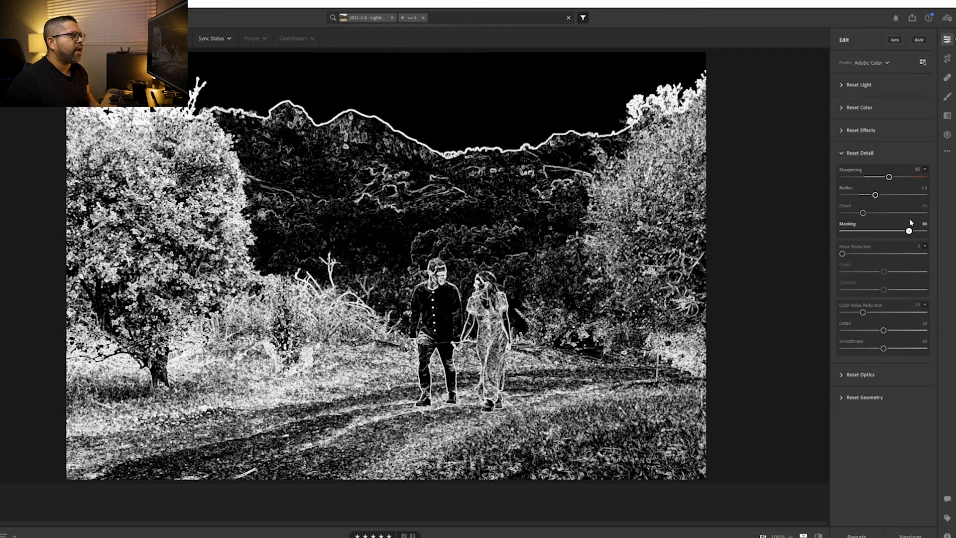
drag(909, 219, 912, 223)
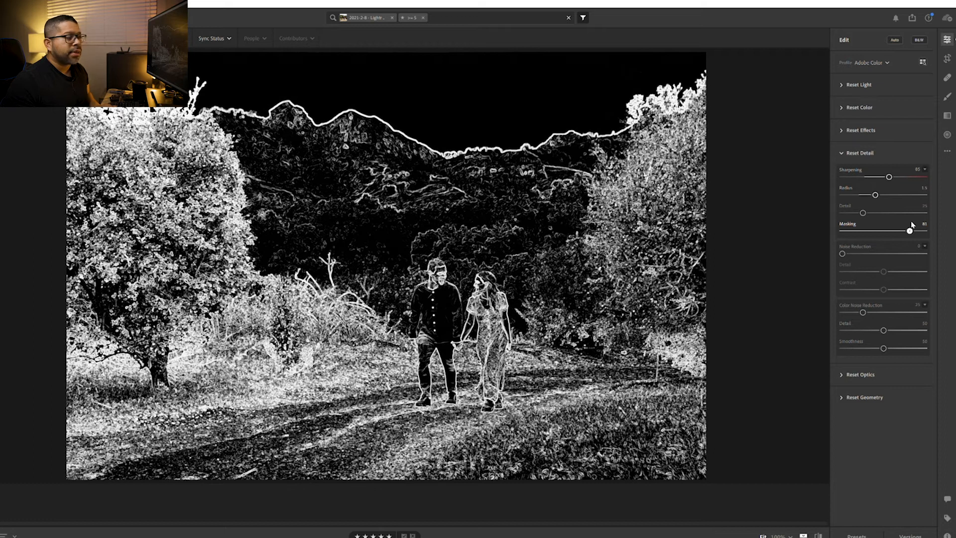
drag(913, 225, 860, 241)
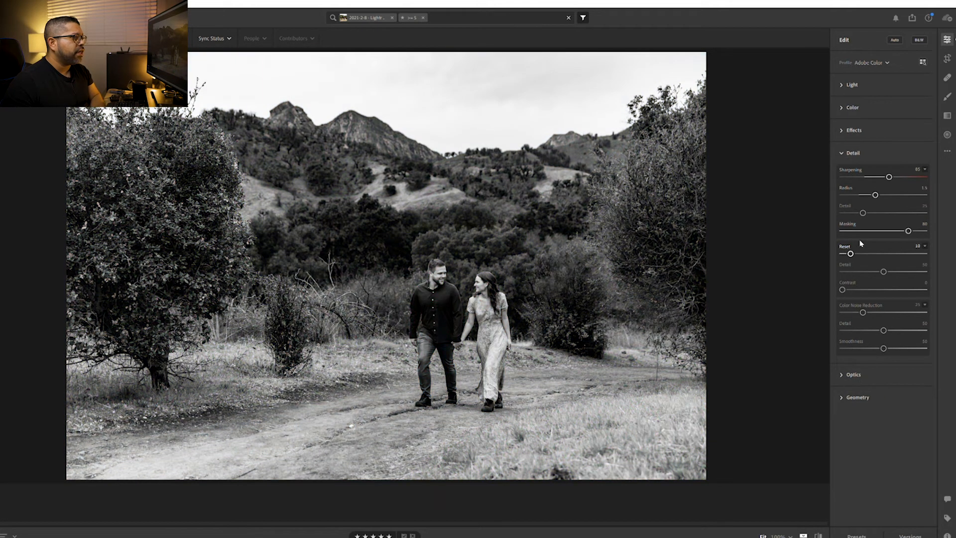
Raise the photo's noise reduction to 20 in the Detail adjustments
alt+click(860, 241)
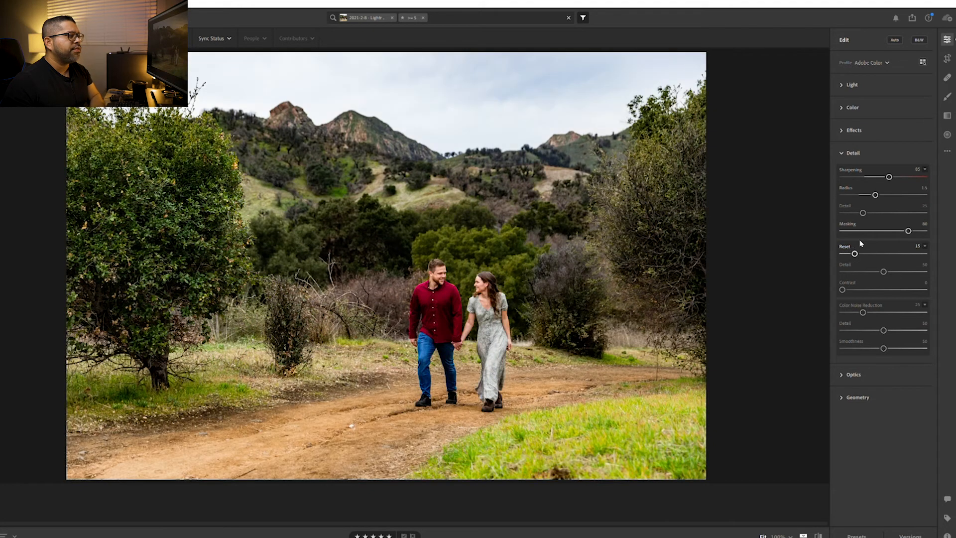
drag(861, 243, 861, 243)
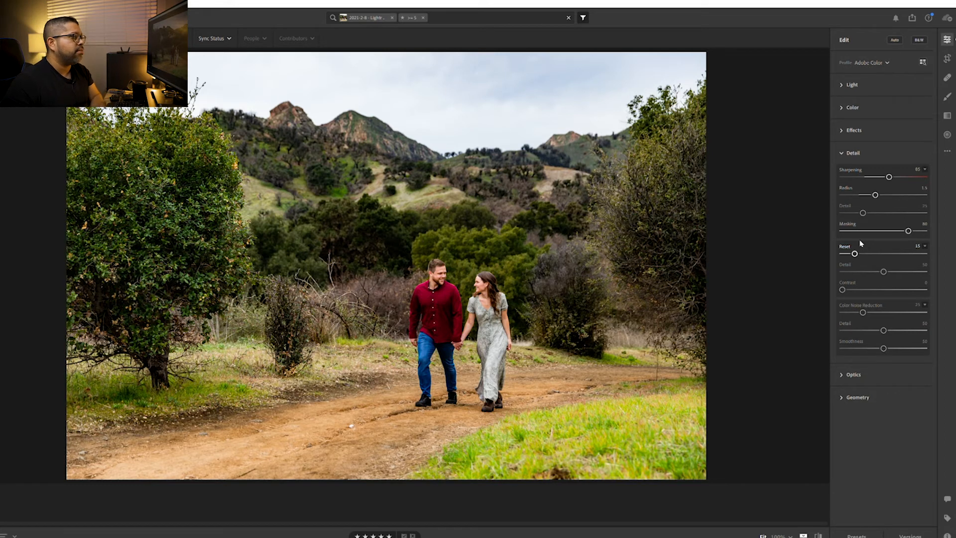
drag(862, 243, 864, 244)
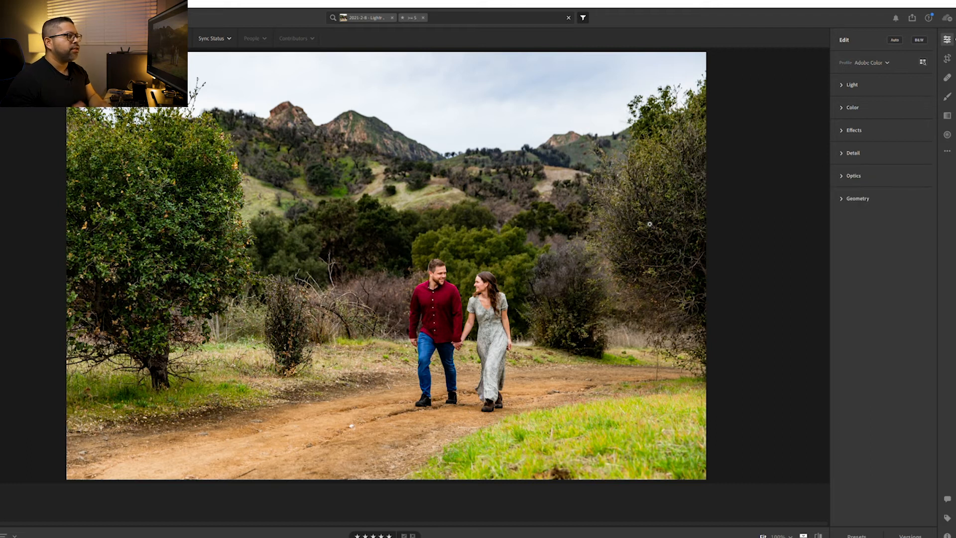
Switch repeatedly between the original and the edited version of the photo to compare the overall result
key(backslash)
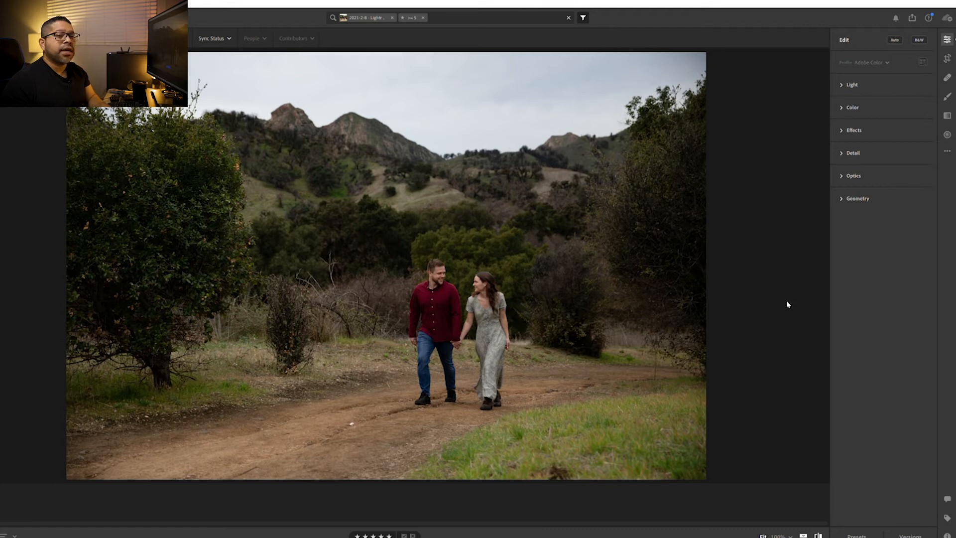
key(backslash)
key(backslash)
key(backslash)
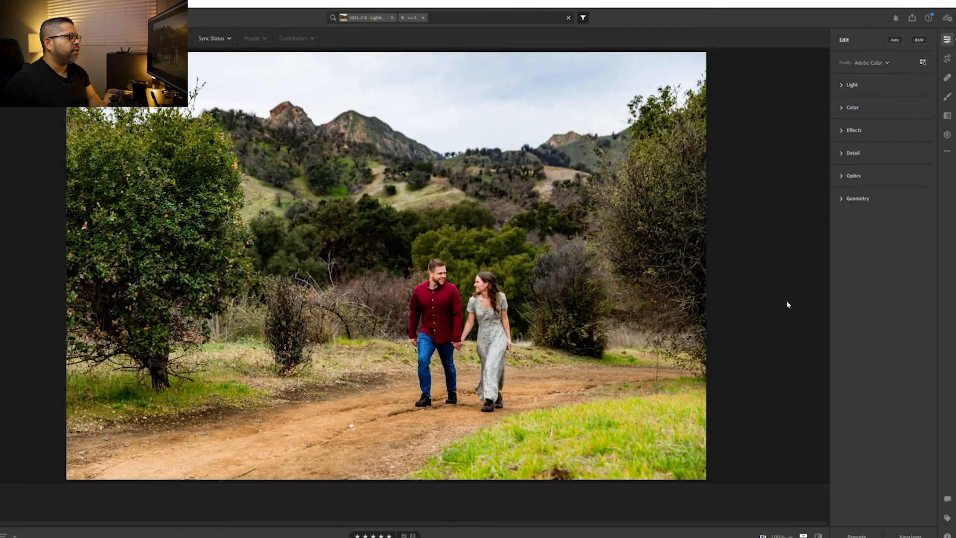
key(backslash)
key(backslash)
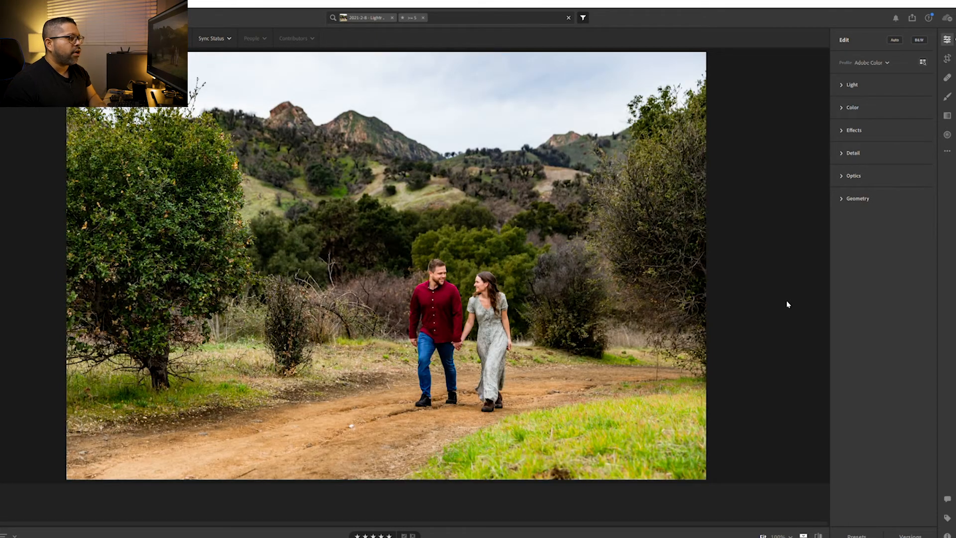
click(820, 533)
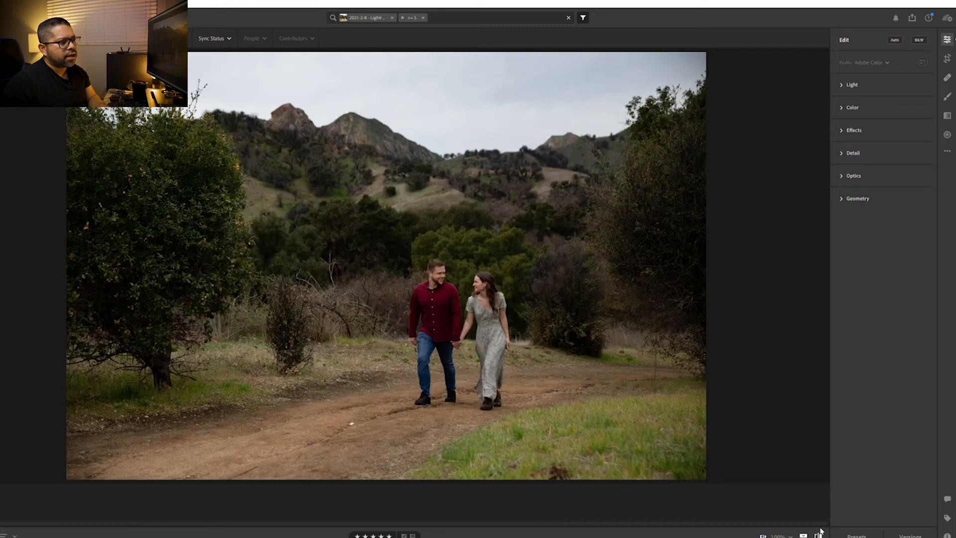
click(820, 532)
click(820, 532)
click(820, 532)
click(819, 533)
click(819, 533)
click(820, 533)
click(819, 532)
click(819, 532)
click(820, 532)
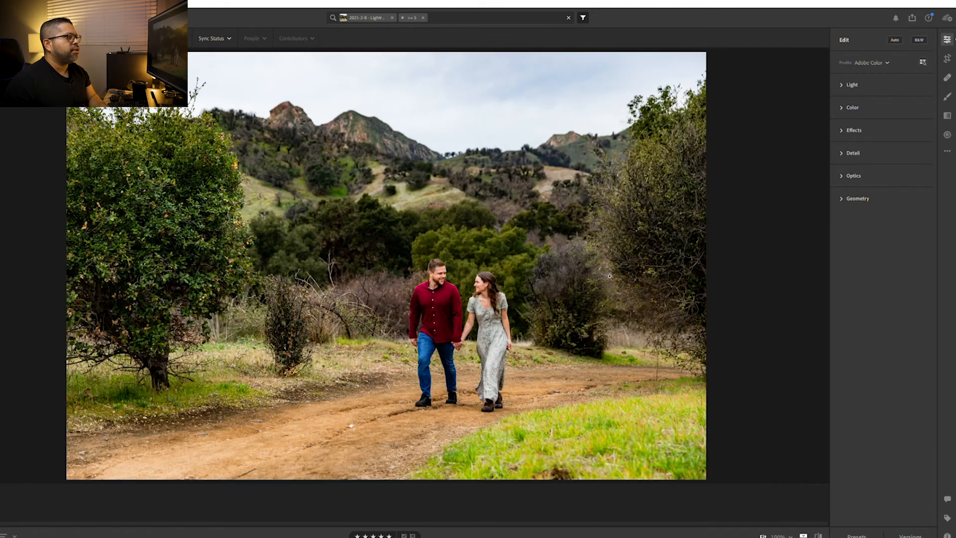
Raise the photo's vibrance to +20 in the Color adjustments
click(848, 107)
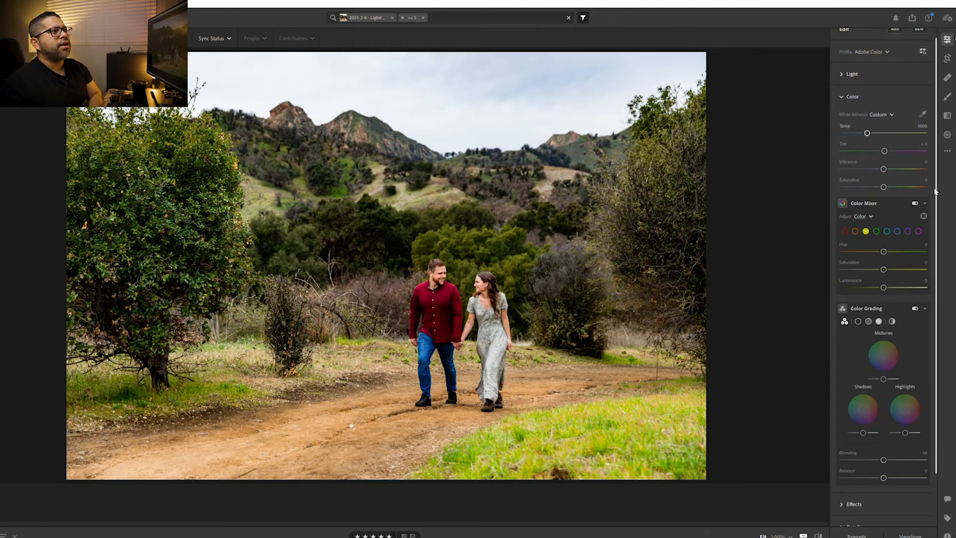
scroll(854, 162, up, 3)
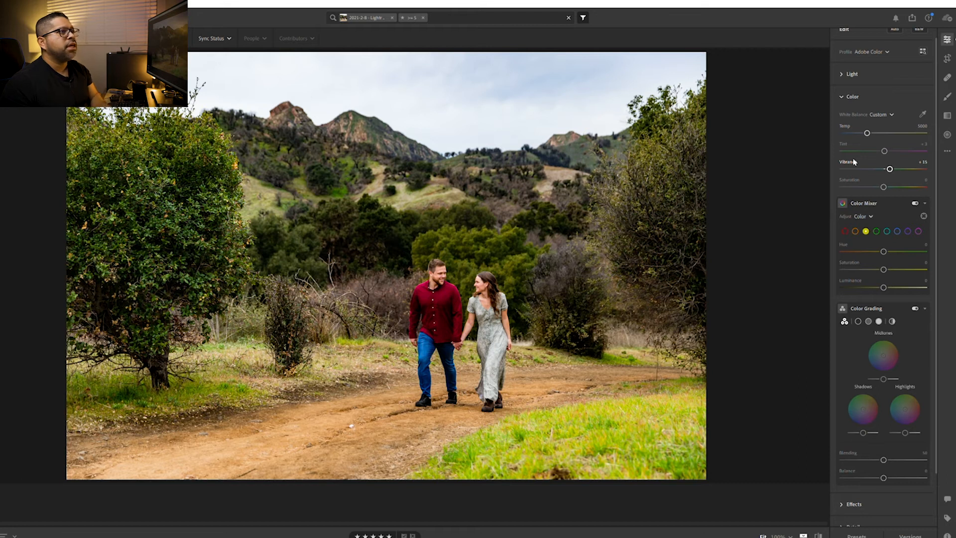
scroll(854, 161, up, 1)
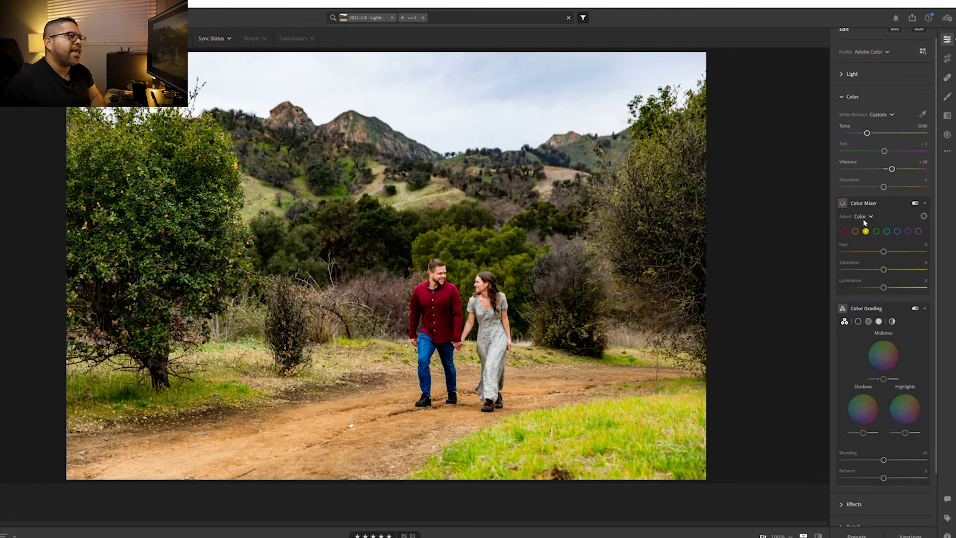
Look through the color channels of the Color Mixer and inspect the couple's reds and skin tones up close
click(845, 231)
click(856, 230)
click(866, 231)
click(876, 231)
click(887, 230)
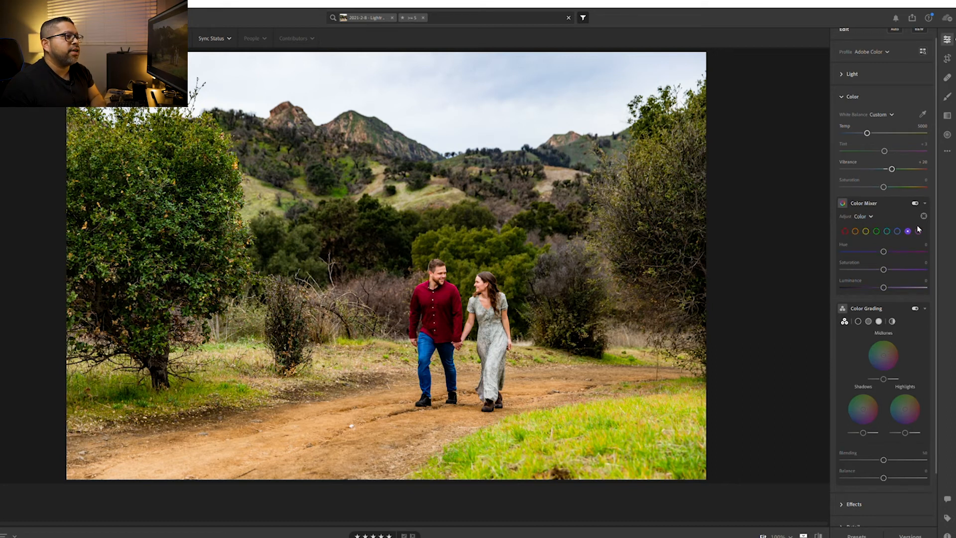
click(845, 231)
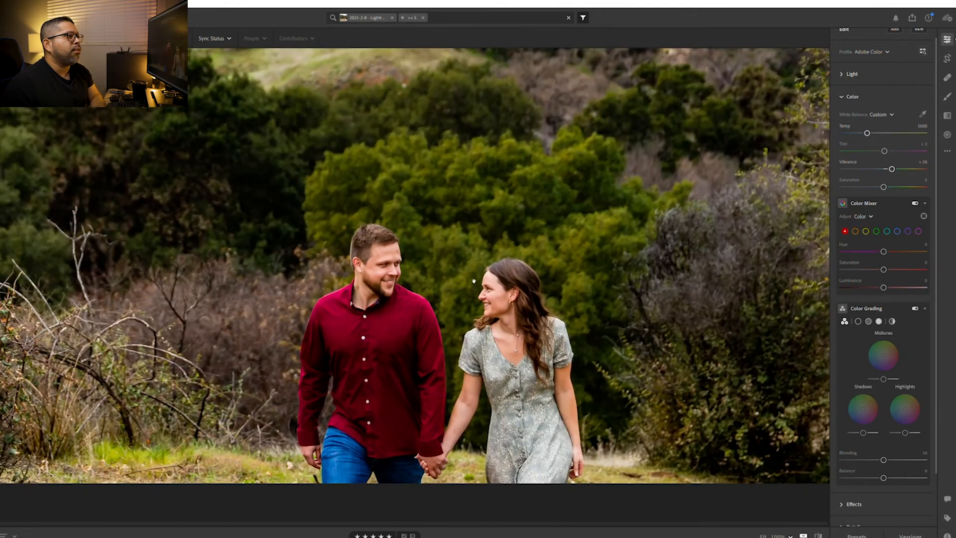
drag(474, 273, 445, 251)
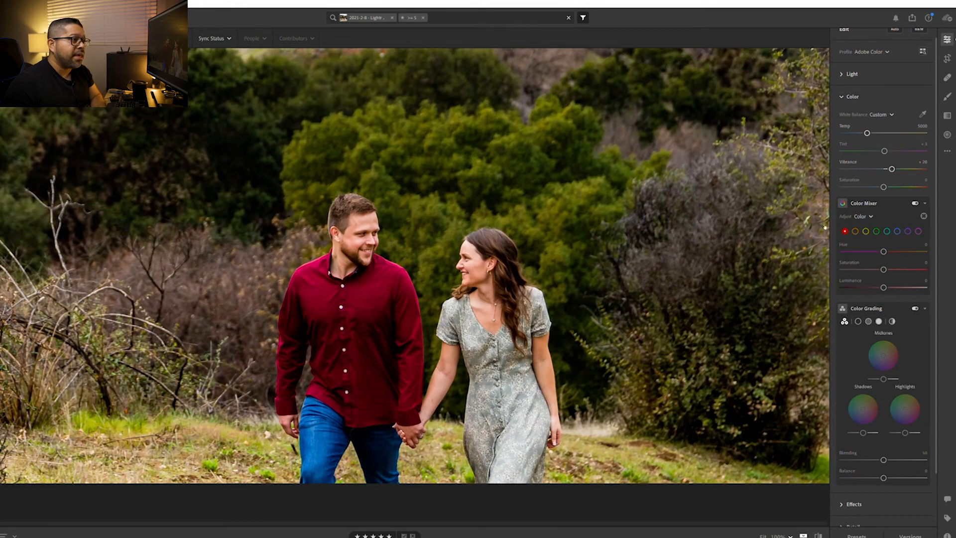
Test the orange saturation at +100 in the Color Mixer, set it to -15 and check the couple's skin tones
click(854, 231)
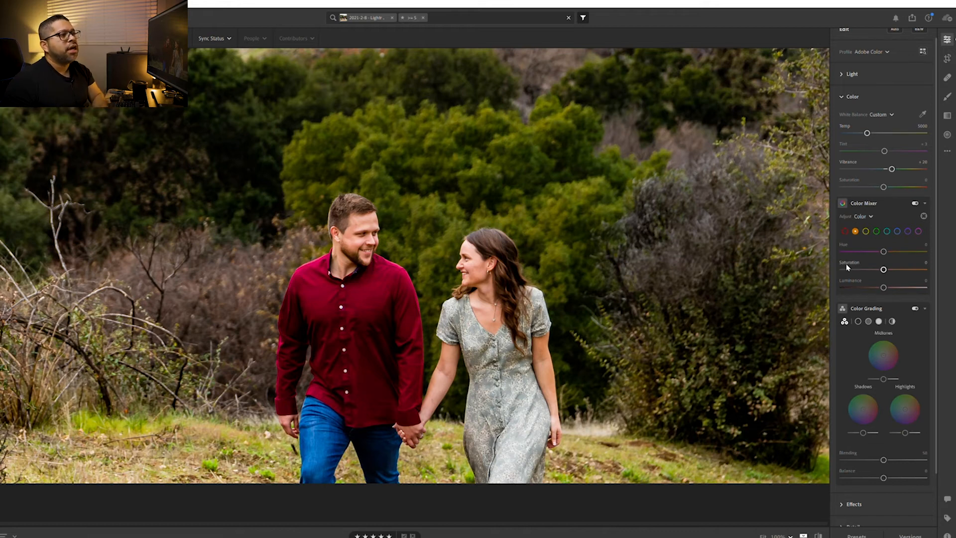
drag(884, 268, 933, 262)
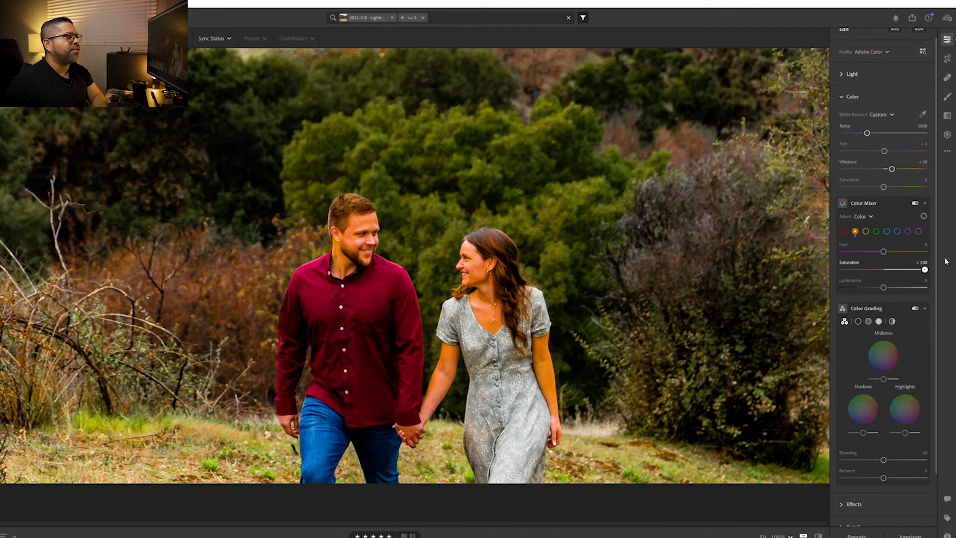
double_click(849, 258)
key(Down)
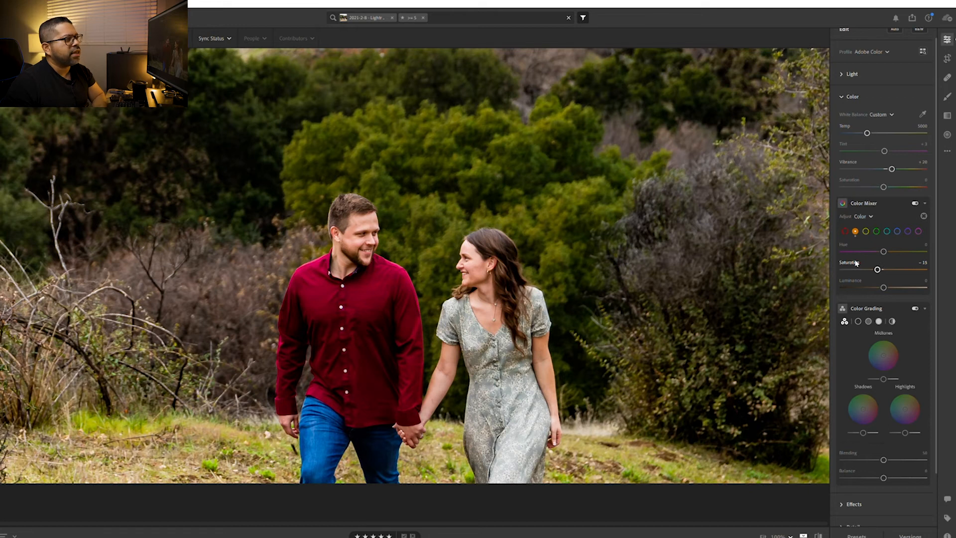
drag(550, 281, 500, 244)
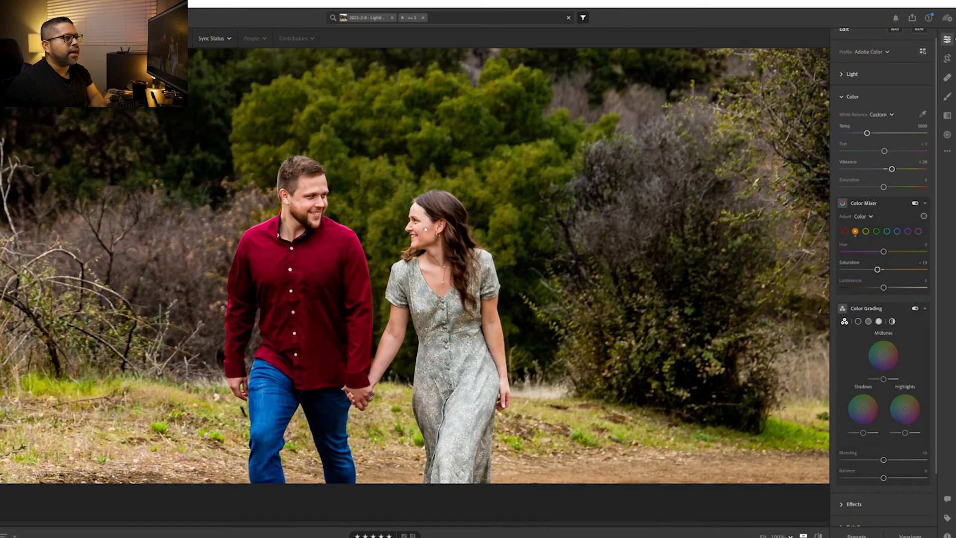
click(426, 230)
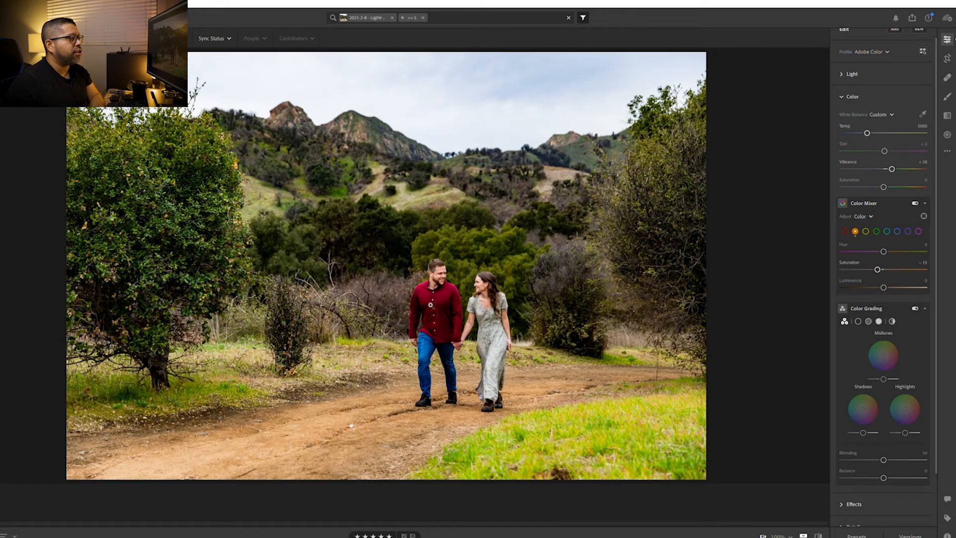
click(430, 305)
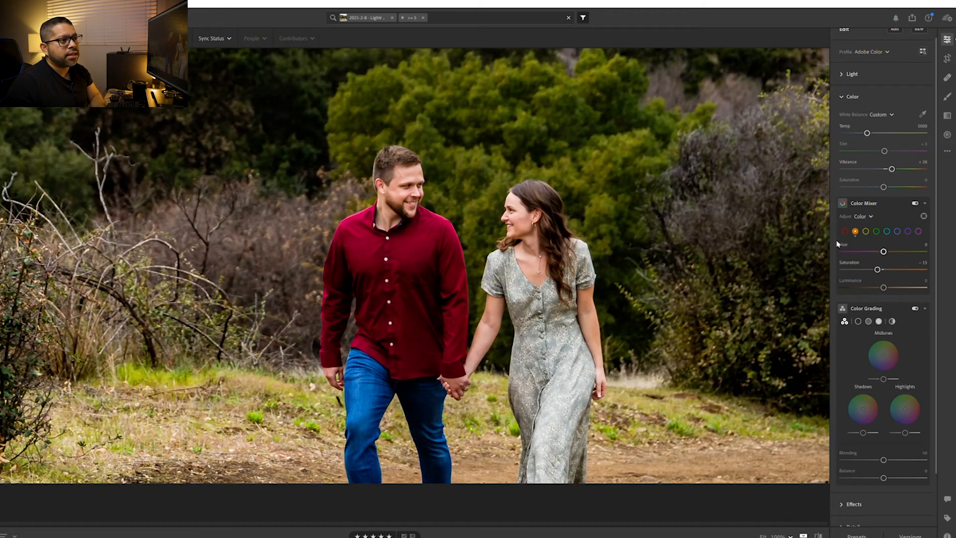
Set the red saturation to -30 and the red luminance to -10 in the Color Mixer
click(845, 231)
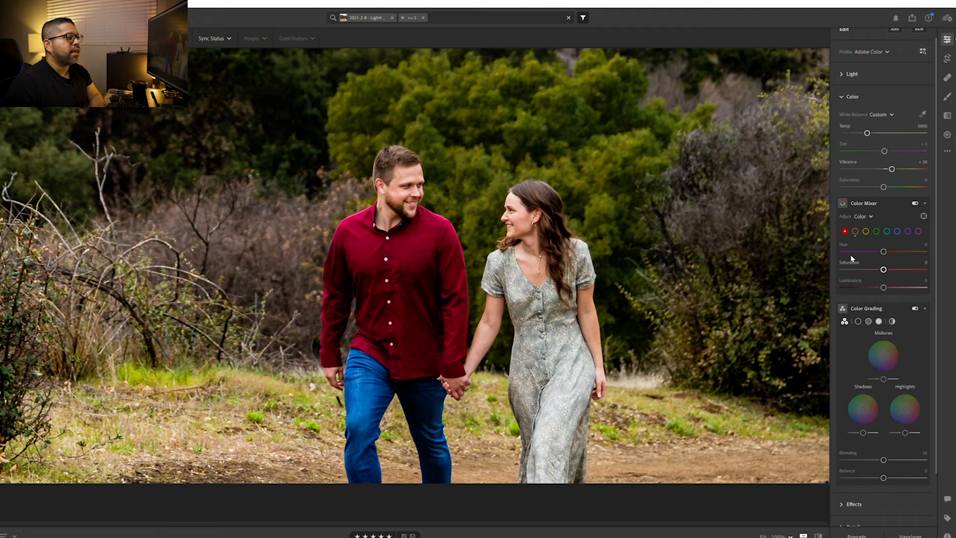
key(Down)
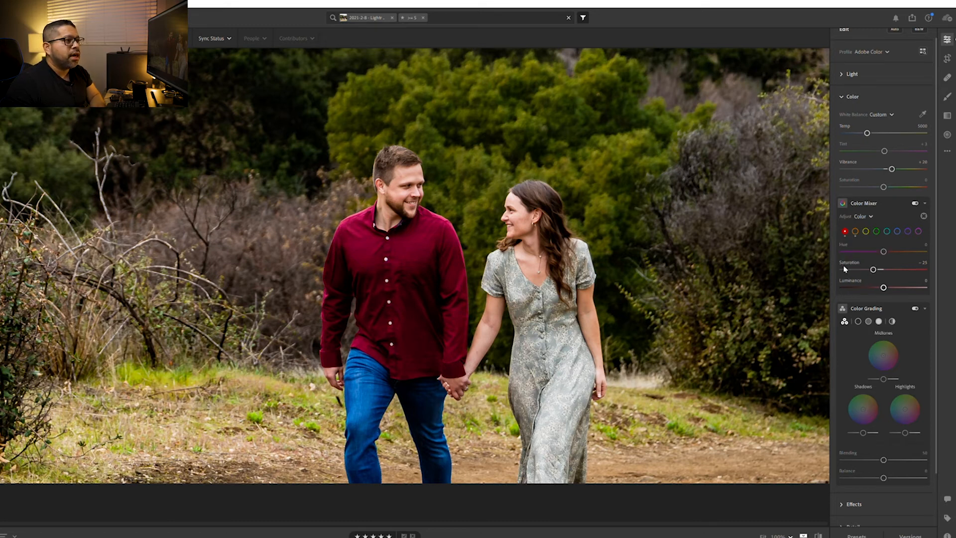
drag(849, 259, 852, 260)
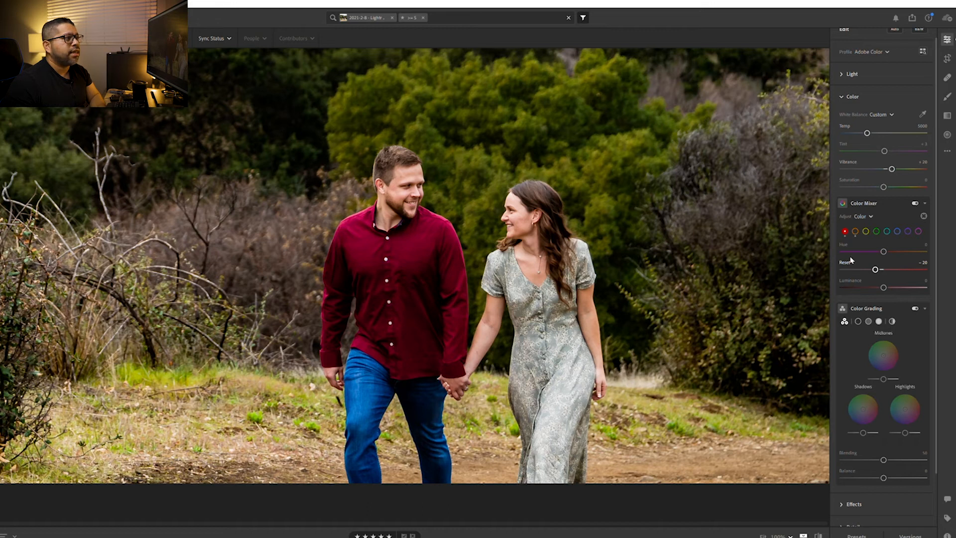
key(Down)
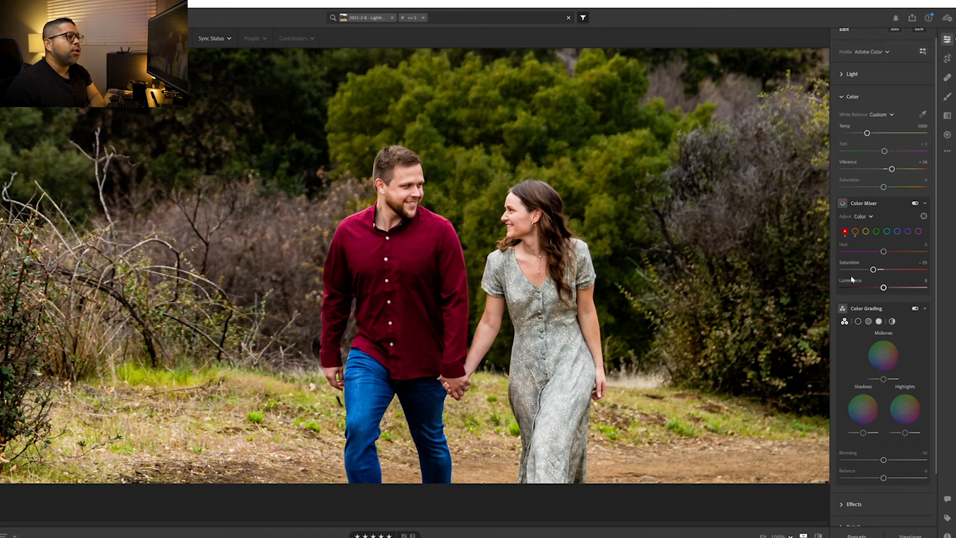
drag(884, 285, 856, 287)
double_click(860, 279)
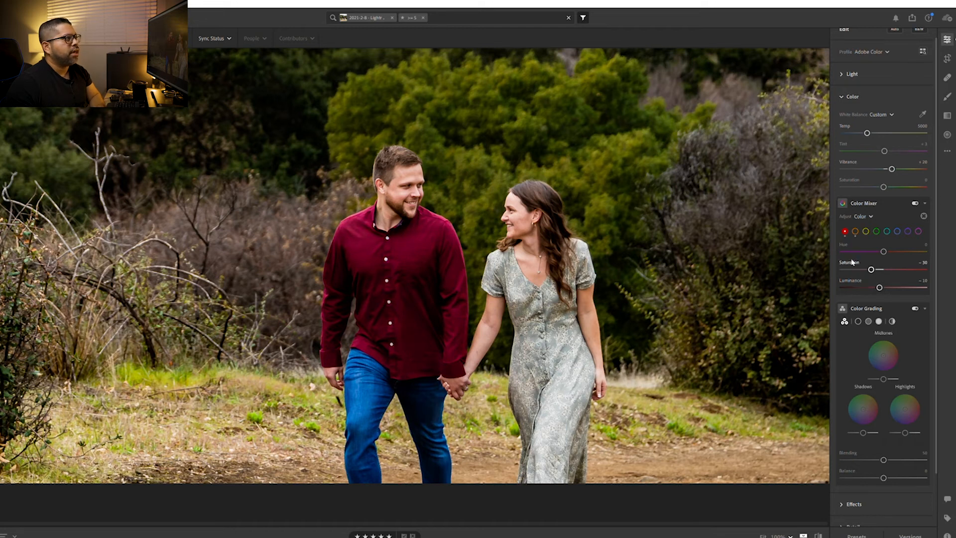
click(789, 236)
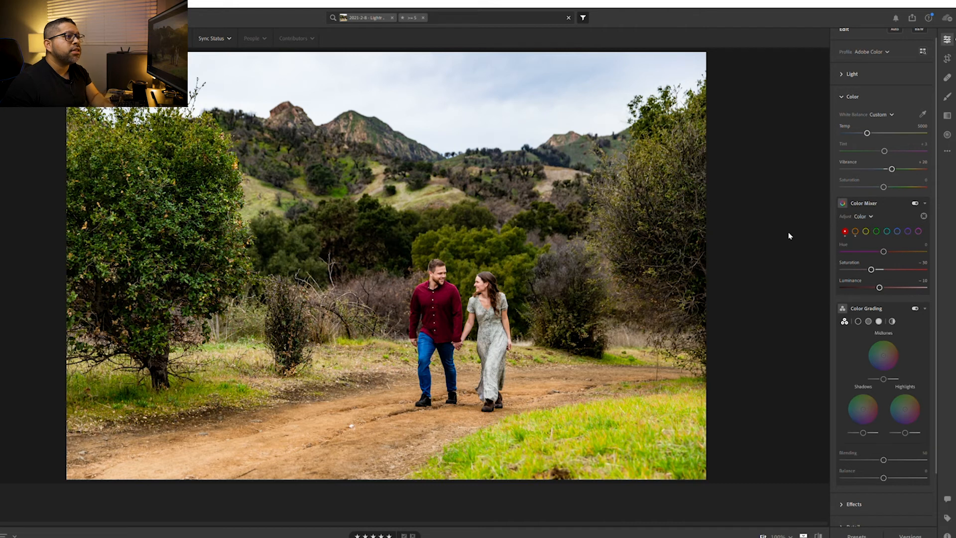
Test the yellow saturation at +100 in the Color Mixer, reset it and lower it to -40
click(866, 230)
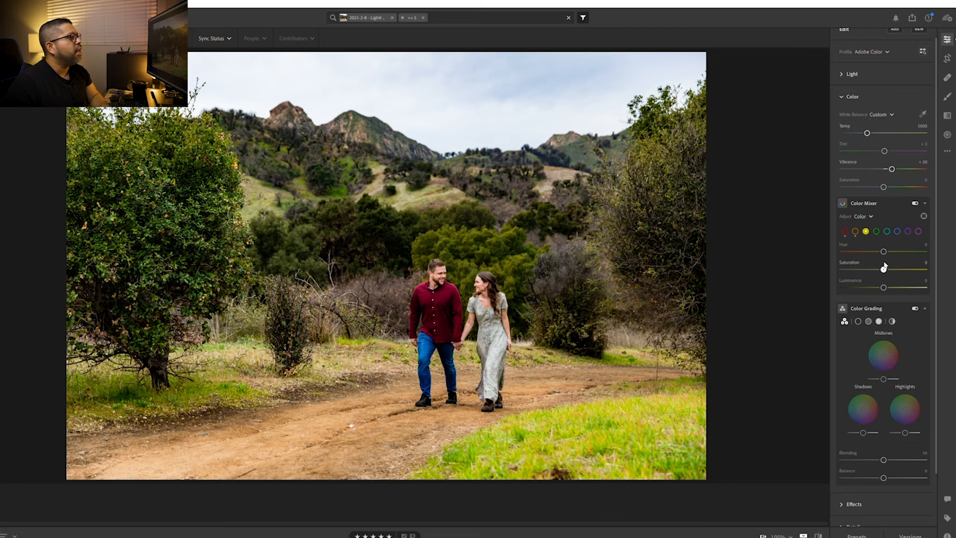
drag(884, 269, 910, 262)
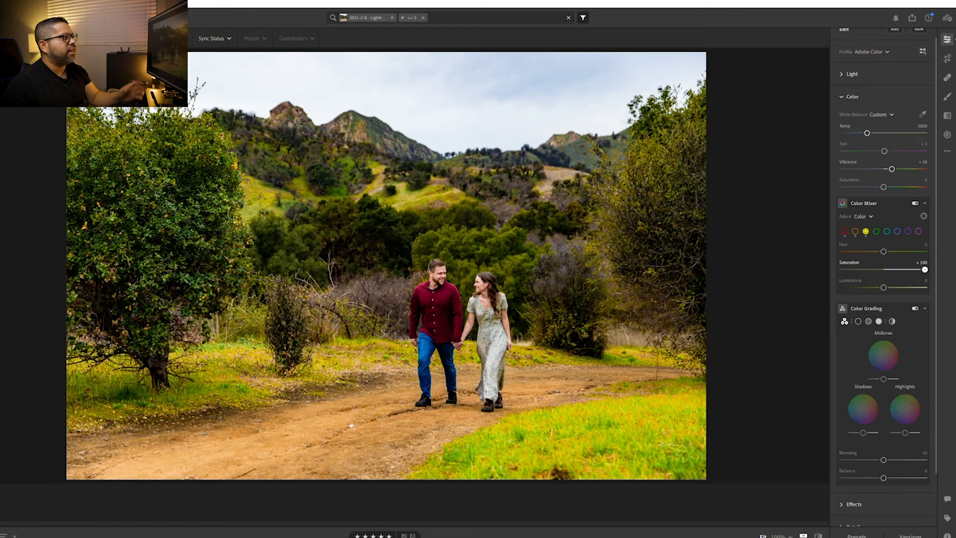
drag(925, 269, 914, 269)
click(846, 261)
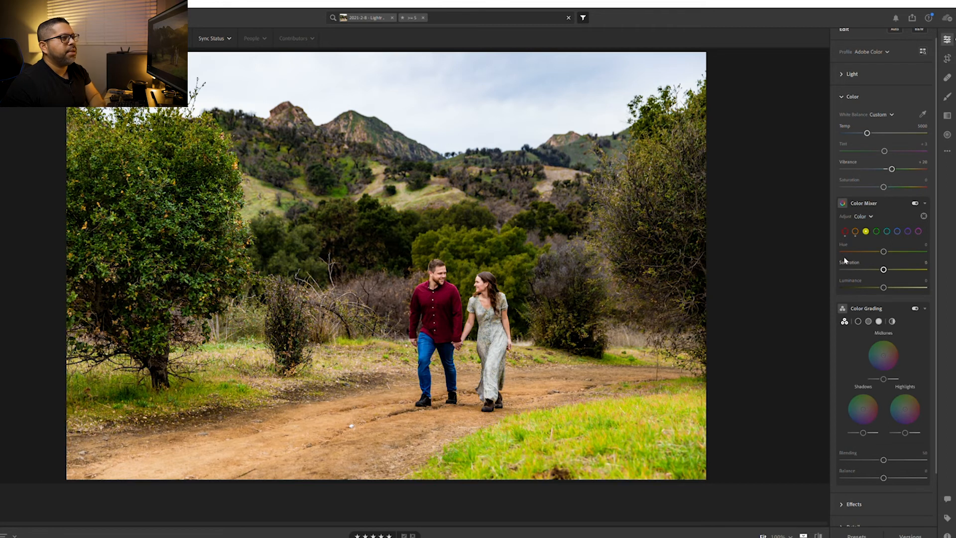
key(Down)
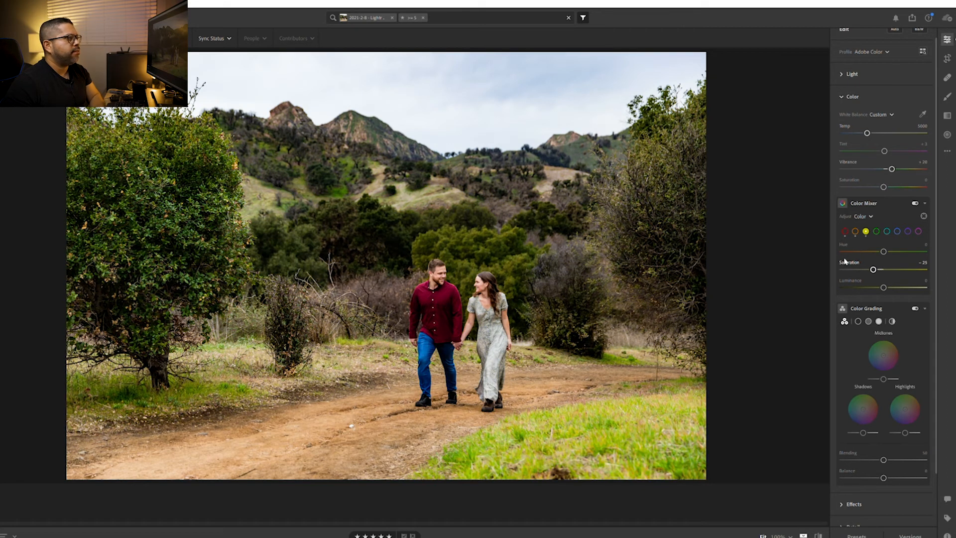
key(Down)
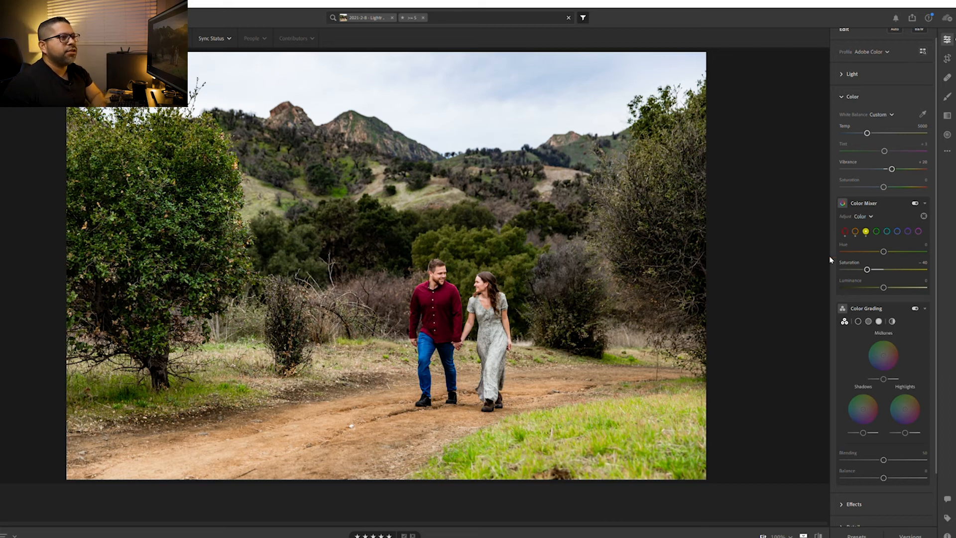
Try a strongly reduced green saturation in the Color Mixer and reset it
click(876, 231)
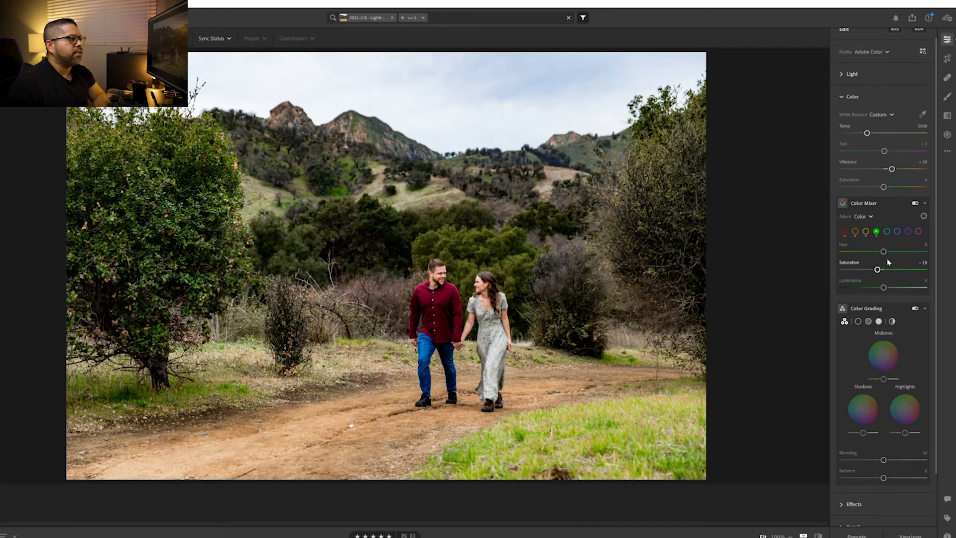
drag(880, 269, 802, 260)
double_click(842, 269)
Lower the yellow saturation to -100 in the Color Mixer and inspect the effect on the couple up close
click(866, 231)
drag(883, 269, 811, 265)
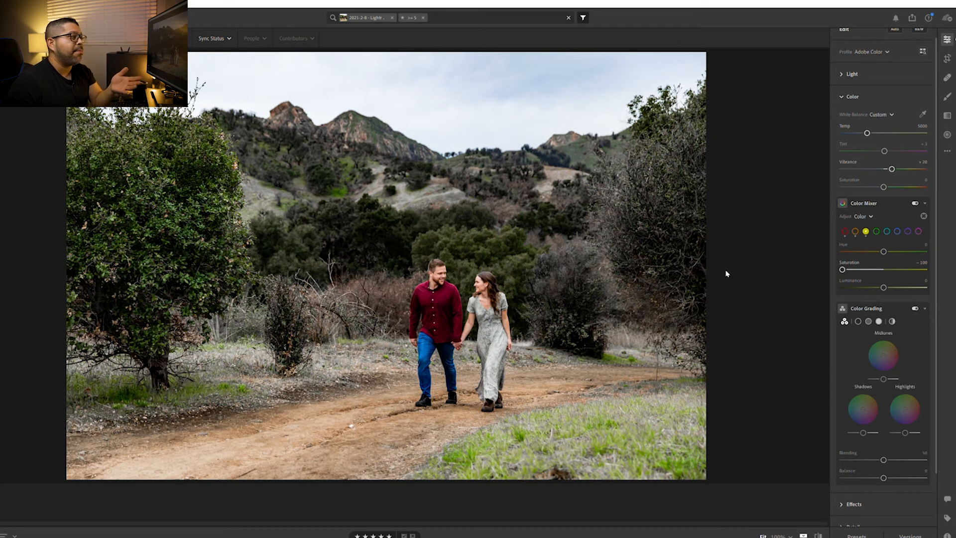
click(509, 309)
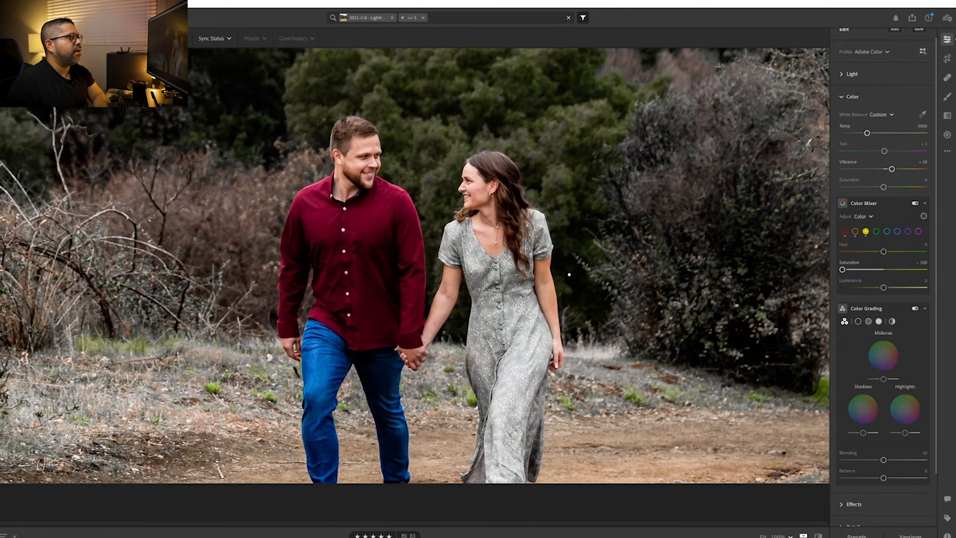
drag(569, 274, 563, 252)
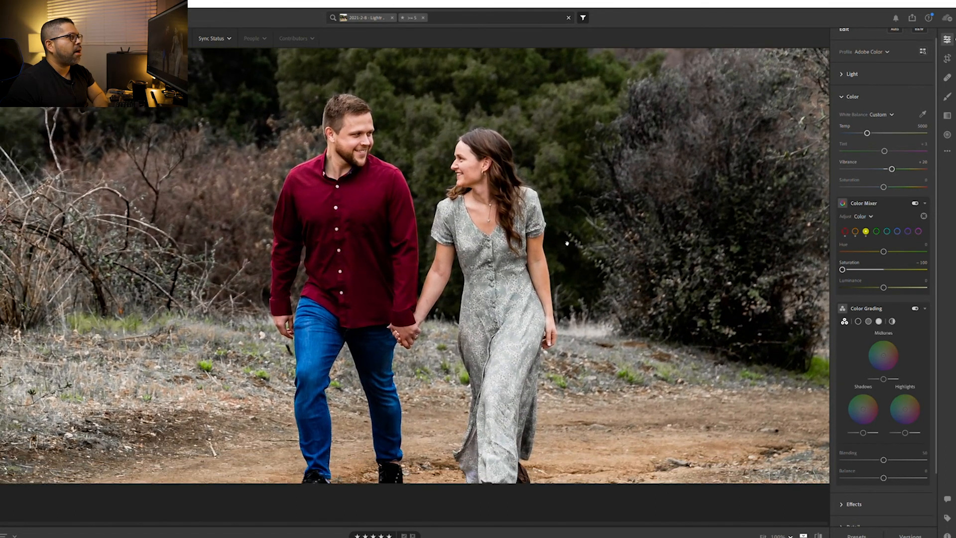
Reset the yellow saturation in the Color Mixer and set it to -25
click(572, 248)
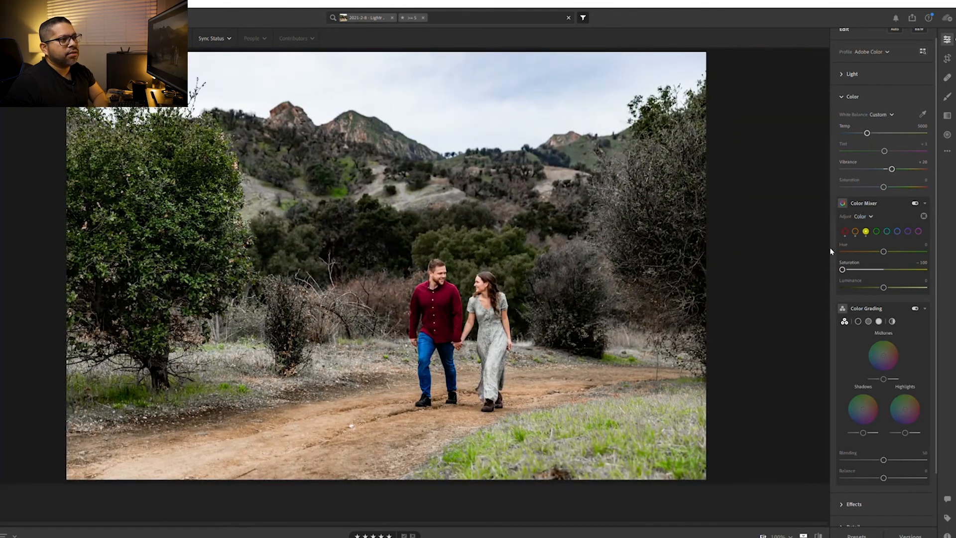
double_click(846, 262)
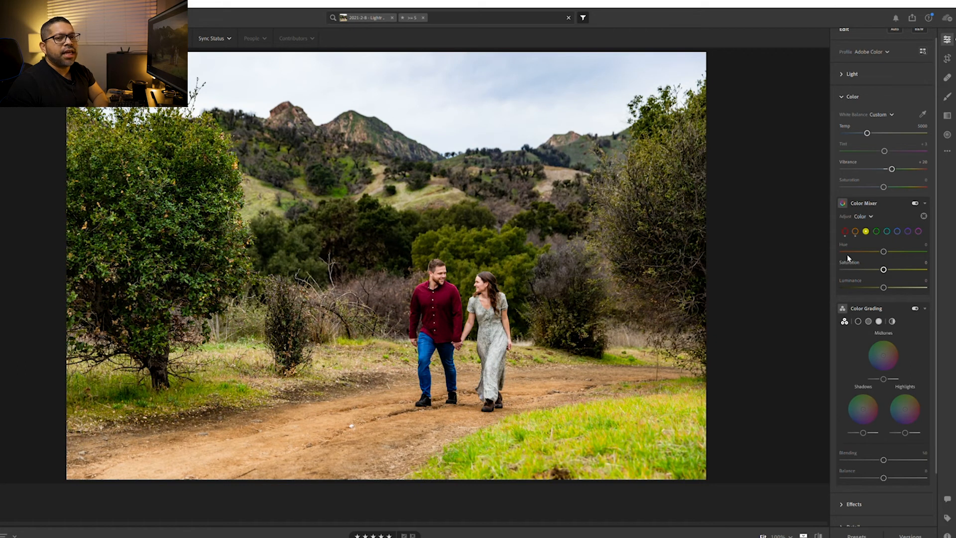
drag(884, 268, 864, 269)
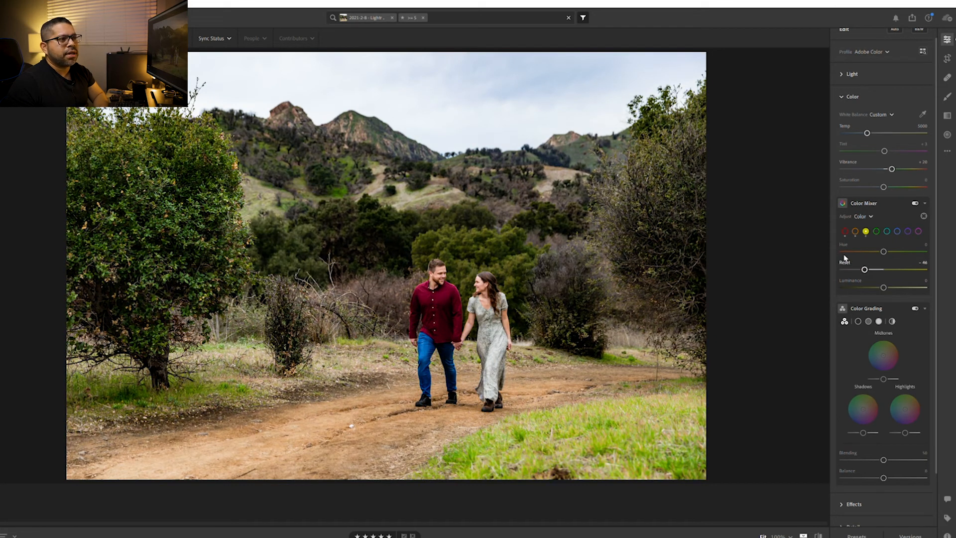
double_click(845, 258)
key(Down)
key(Down)
key(Down)
key(Down)
key(Down)
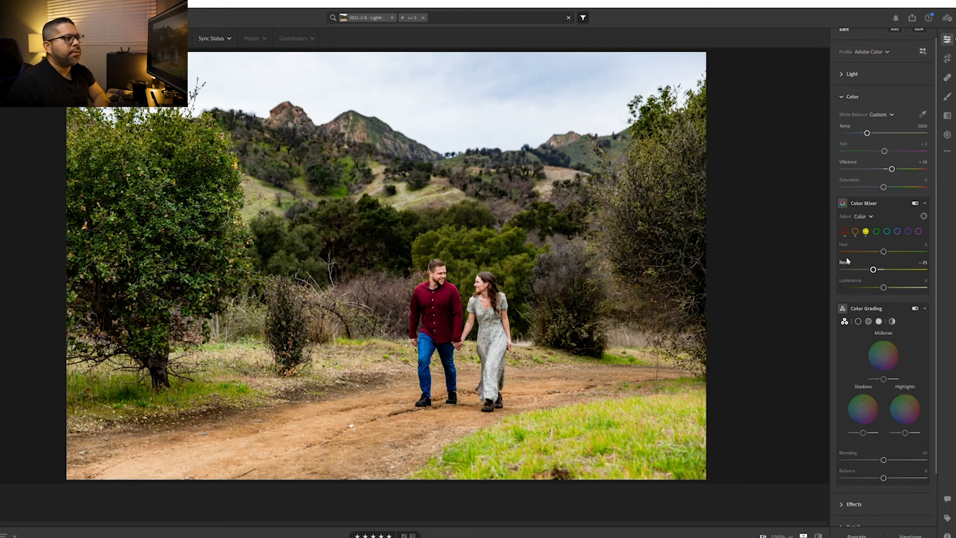
Lower the green saturation to -30 in the Color Mixer
click(876, 231)
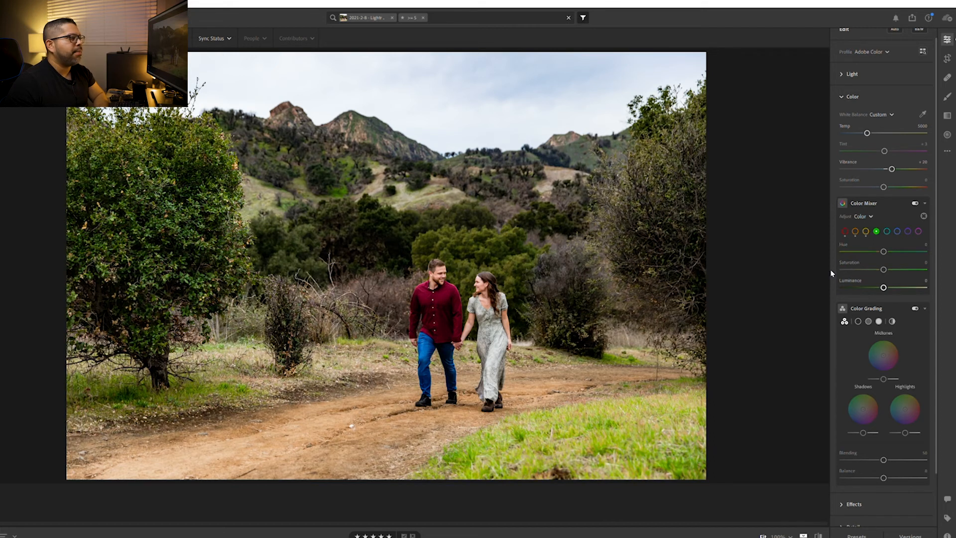
key(Down)
key(Down)
key(Down)
key(Down)
key(Down)
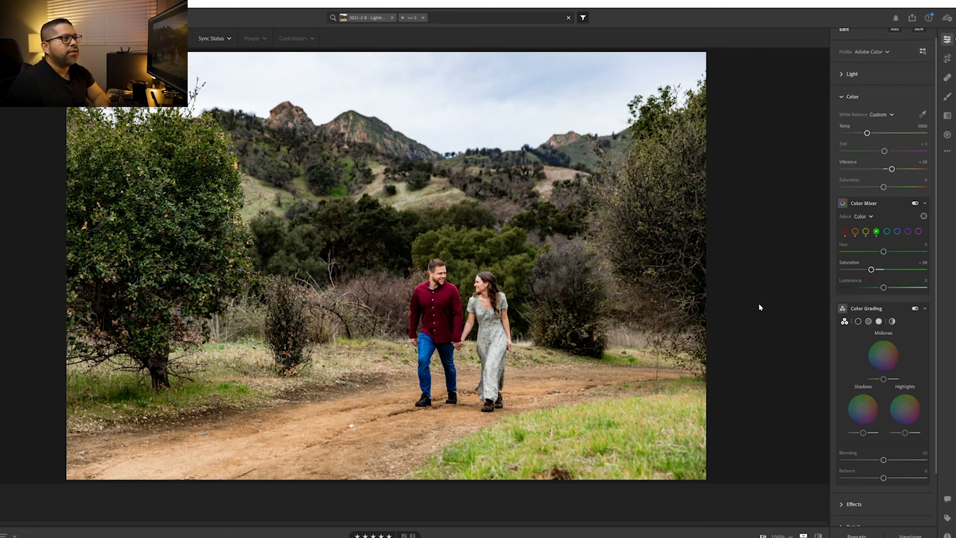
Start a new Brush adjustment with a size of about 4 and paint a mask over the man's head, shirt and arms
scroll(876, 212, down, 1)
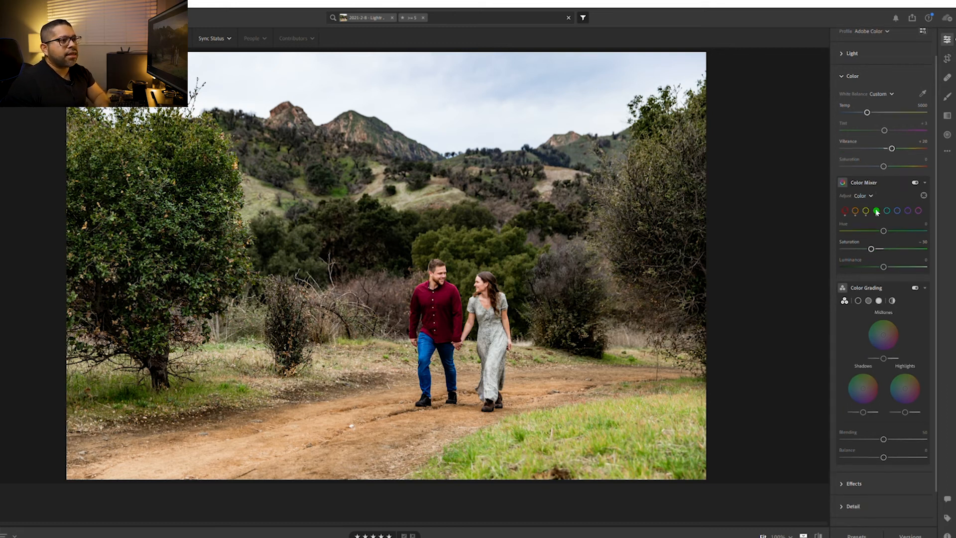
click(947, 97)
scroll(457, 335, up, 3)
scroll(448, 320, down, 2)
scroll(454, 327, up, 1)
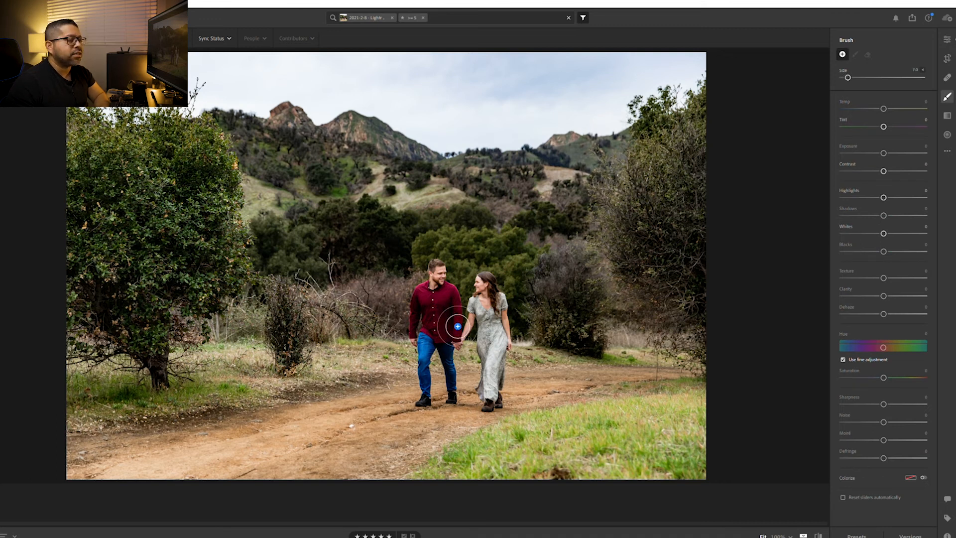
scroll(447, 323, down, 1)
click(446, 321)
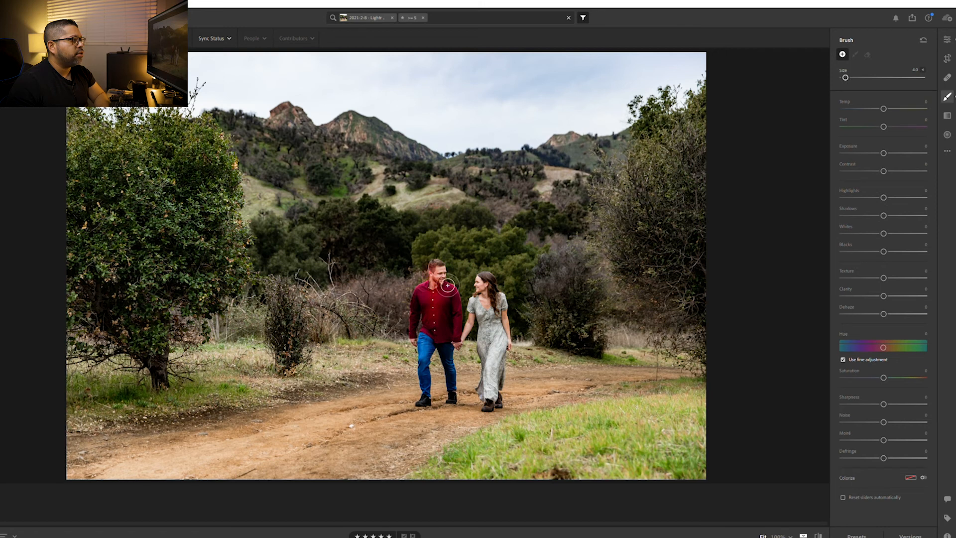
mouse_move(450, 281)
mouse_down()
mouse_move(457, 315)
mouse_move(461, 294)
mouse_move(470, 321)
mouse_up()
scroll(450, 334, up, 3)
drag(454, 337, 442, 309)
scroll(441, 301, down, 2)
scroll(436, 309, down, 1)
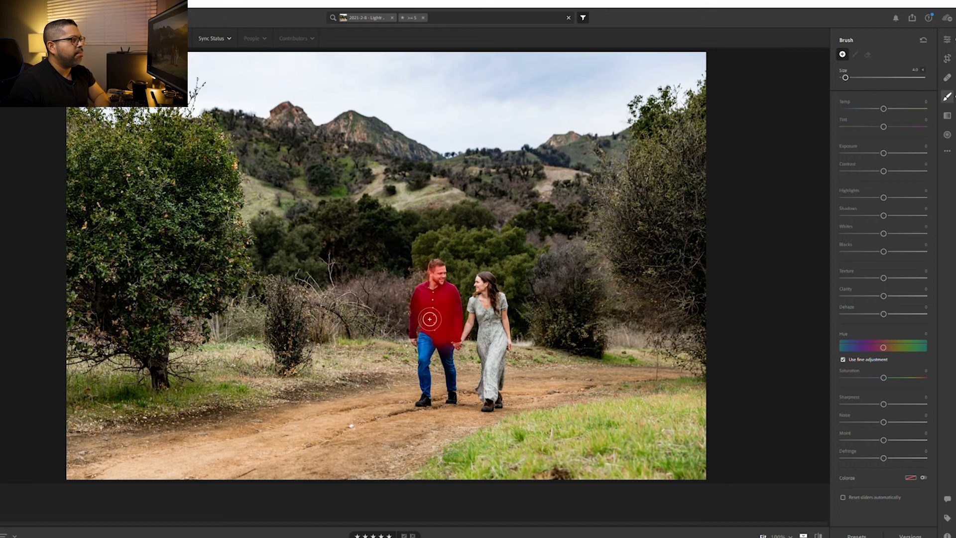
Extend the brush mask over both legs of the man's jeans and his shoes
drag(437, 348, 431, 402)
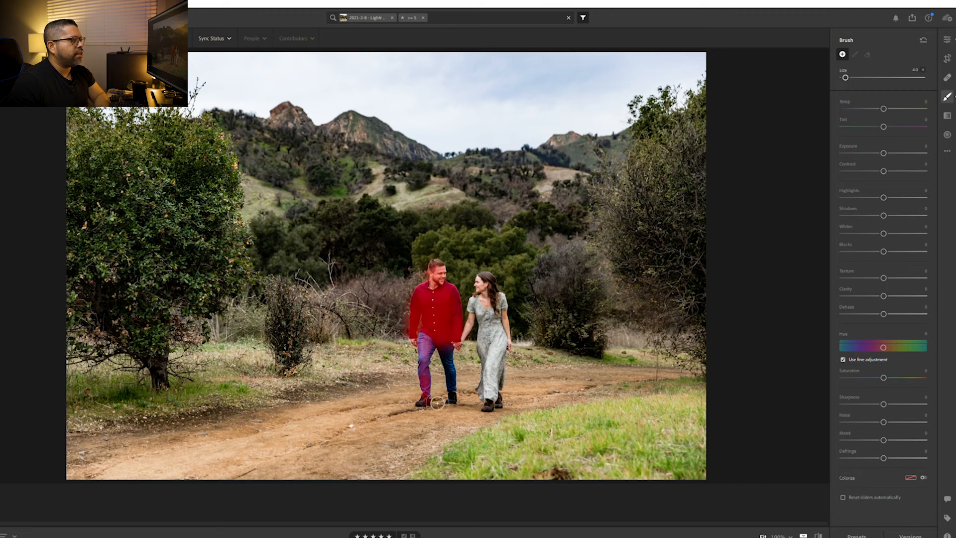
mouse_move(438, 350)
mouse_down()
mouse_move(448, 346)
mouse_move(454, 374)
mouse_move(457, 355)
mouse_move(466, 405)
mouse_up()
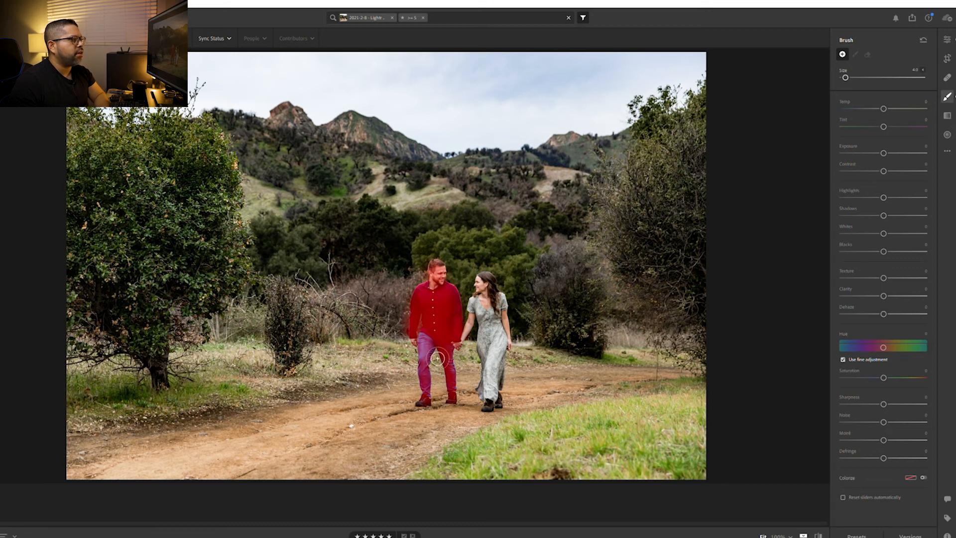
key(bracketright)
key(bracketleft)
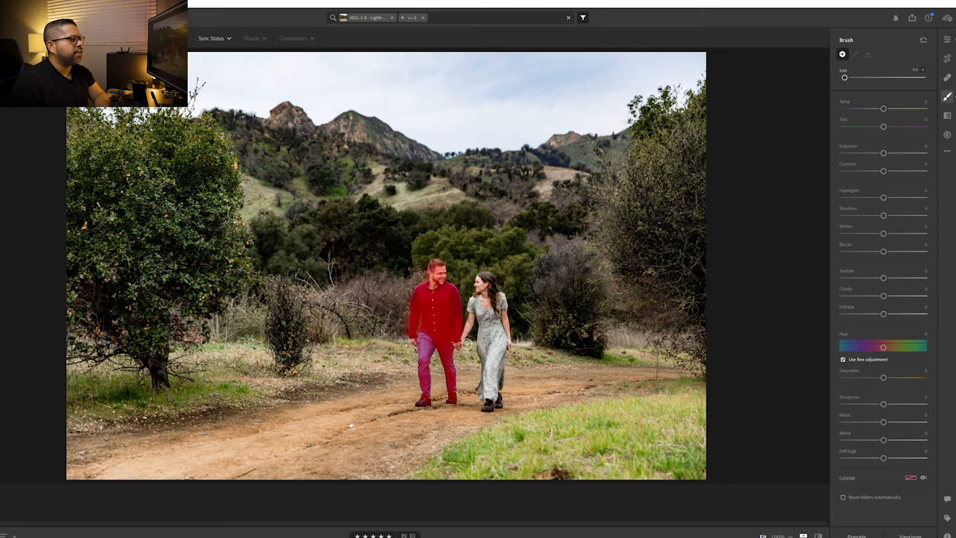
Paint the woman's face, hair, arms and dress into the brush mask, using a smaller brush for the edges of her hair
scroll(469, 347, up, 3)
scroll(469, 347, down, 2)
scroll(470, 347, down, 1)
scroll(493, 295, up, 2)
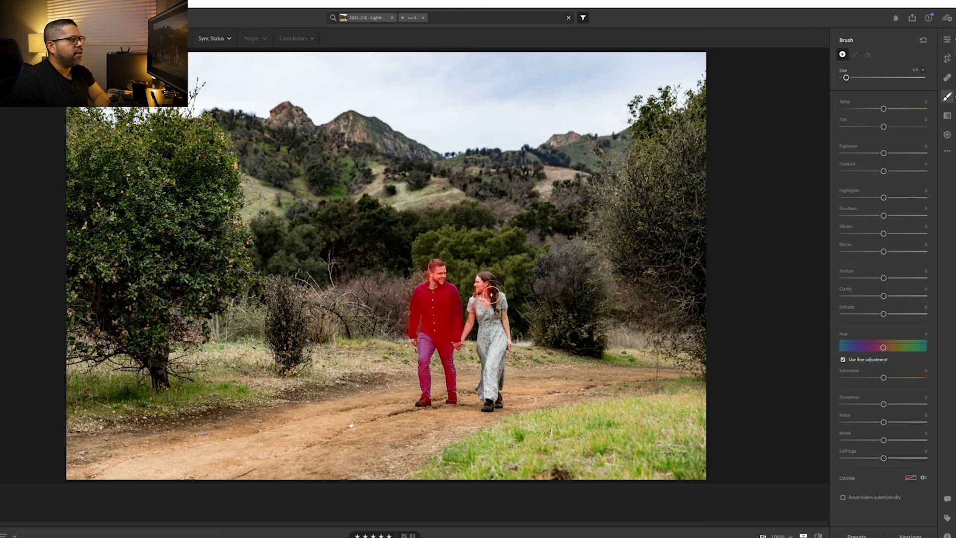
mouse_move(505, 309)
mouse_down()
mouse_move(516, 376)
mouse_move(513, 332)
mouse_move(508, 406)
mouse_move(508, 387)
mouse_up()
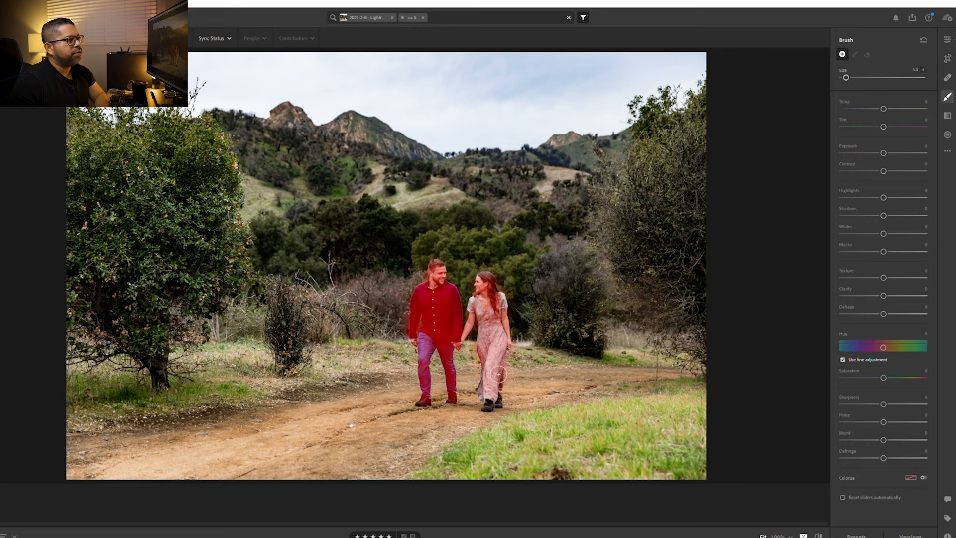
key(bracketleft)
key(bracketleft)
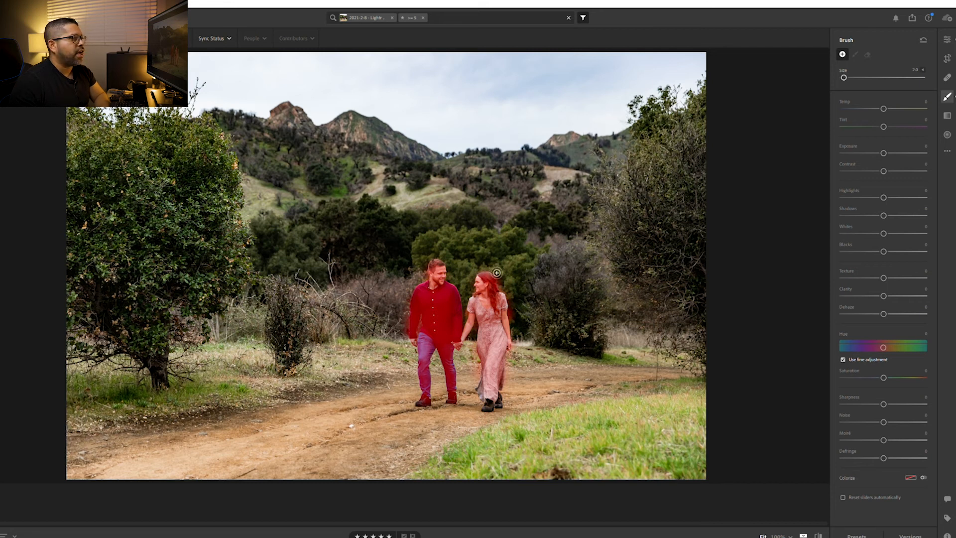
drag(486, 279, 488, 278)
Brighten the masked couple with exposure +0.20 and shadows +10, finish the brush adjustment and check the couple up close
drag(883, 153, 886, 152)
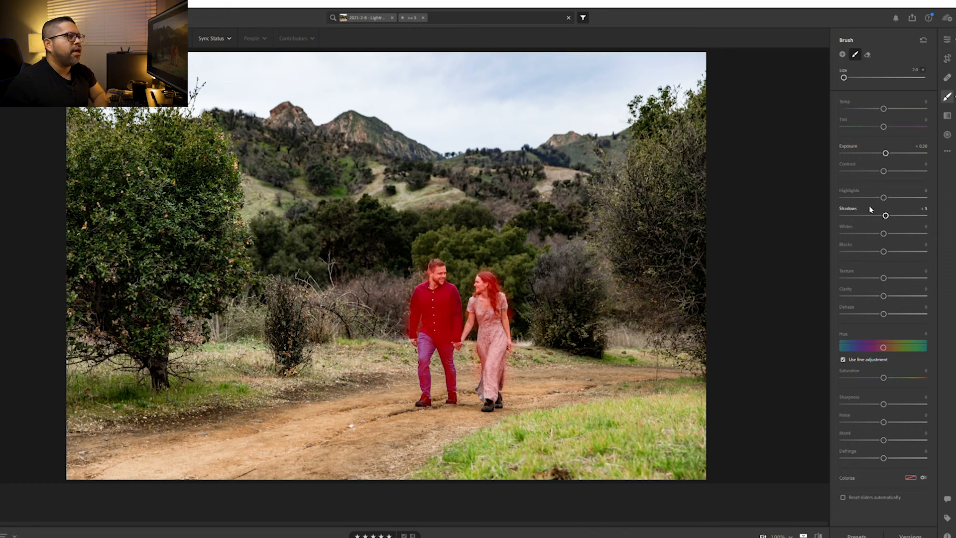
drag(887, 215, 887, 215)
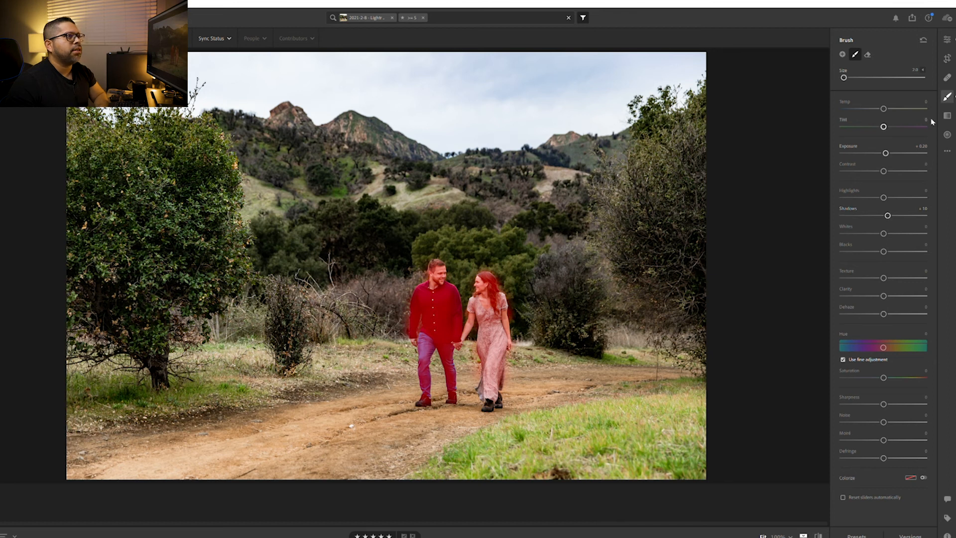
click(948, 95)
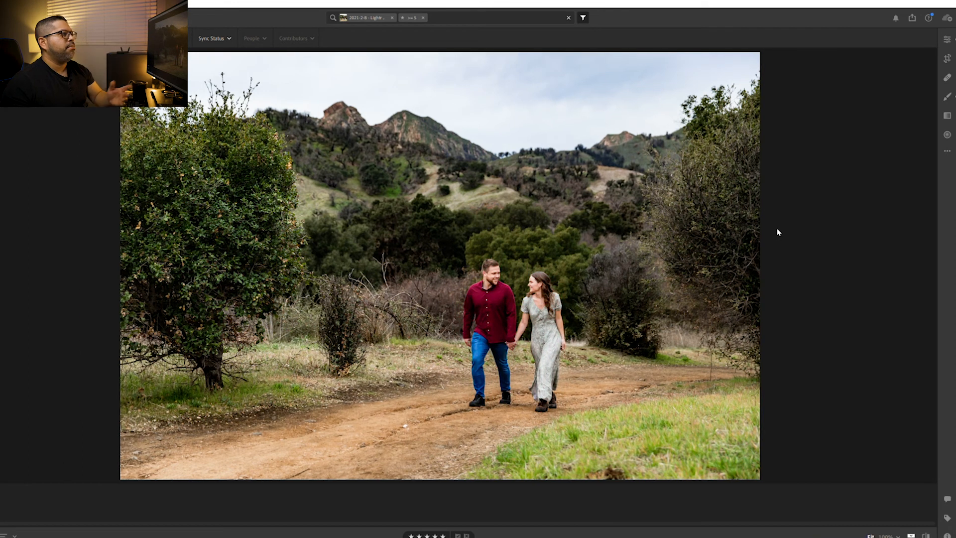
click(561, 311)
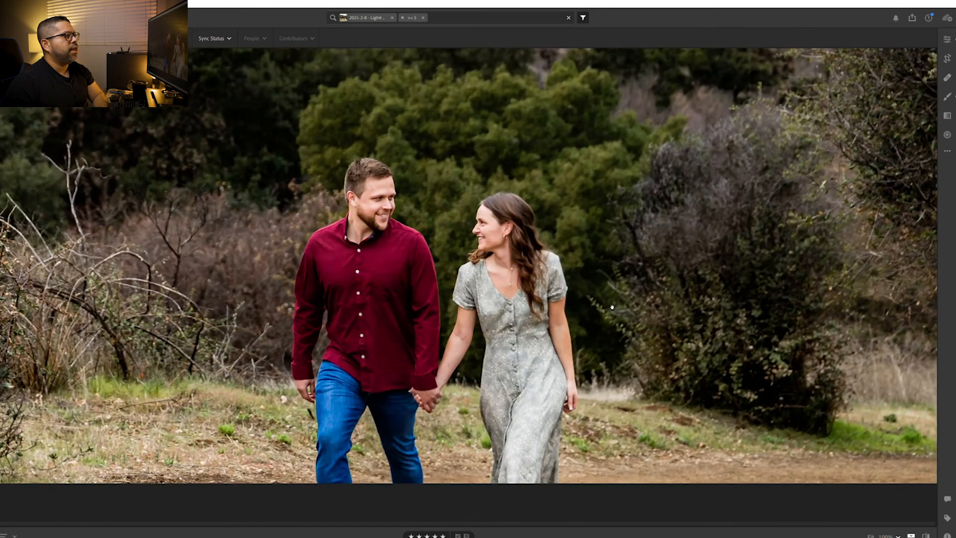
click(528, 289)
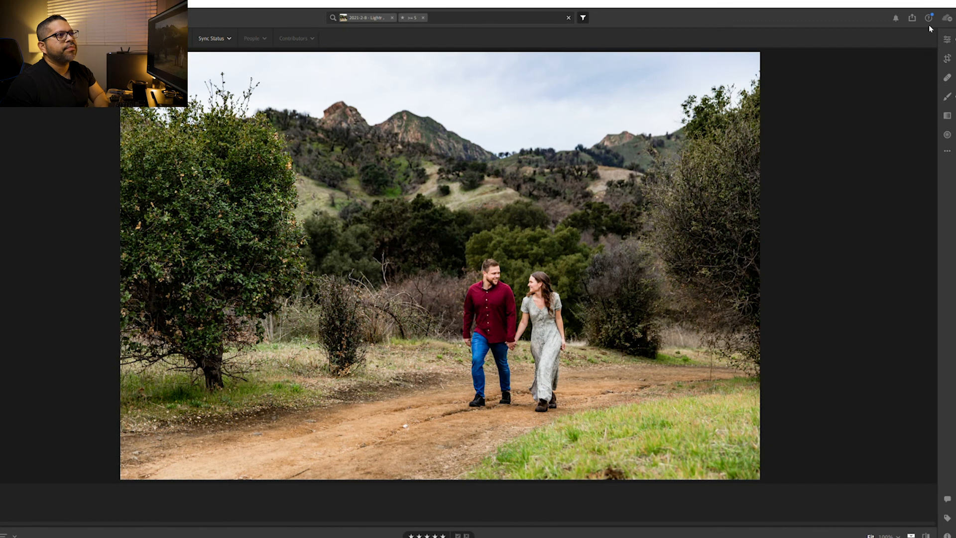
Raise the overall exposure of the photo to +1.20 in the Light settings
click(948, 38)
click(882, 82)
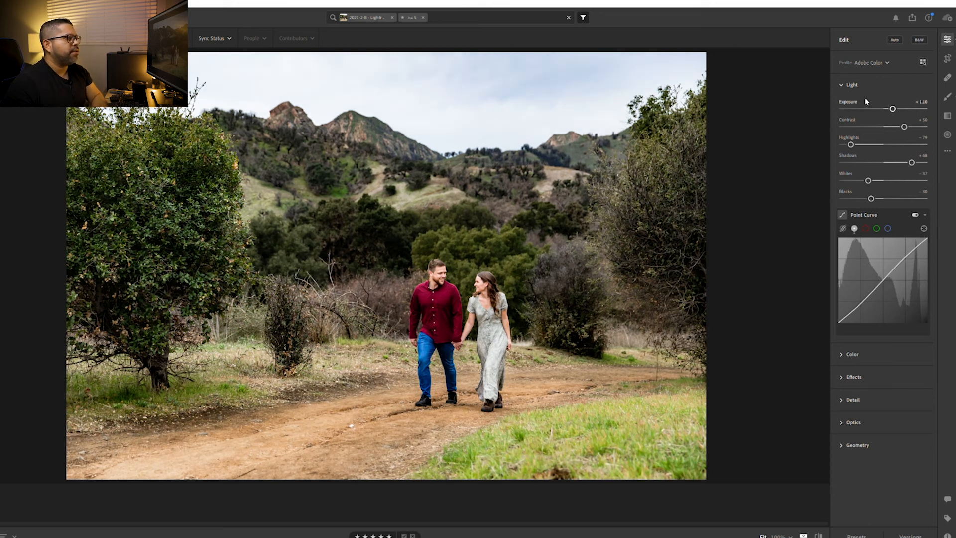
key(Up)
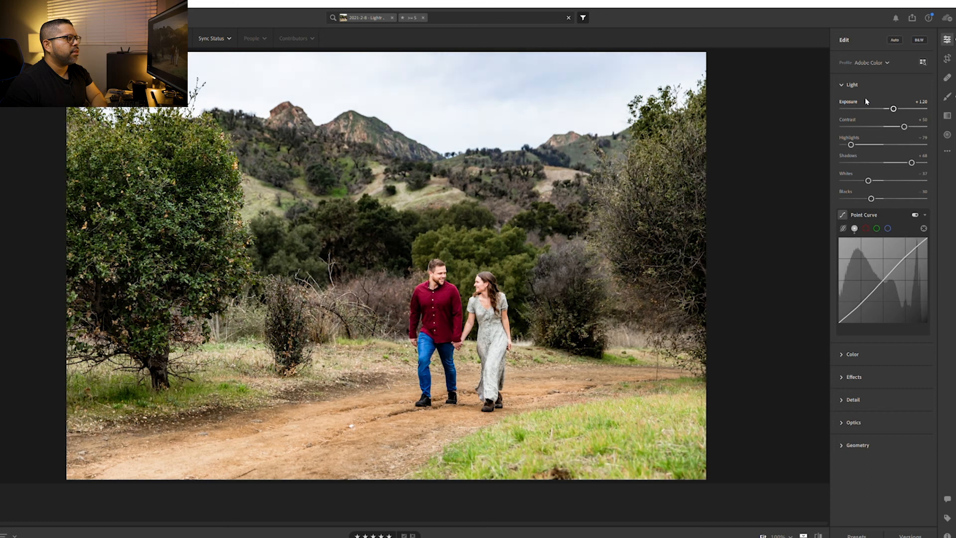
key(Down)
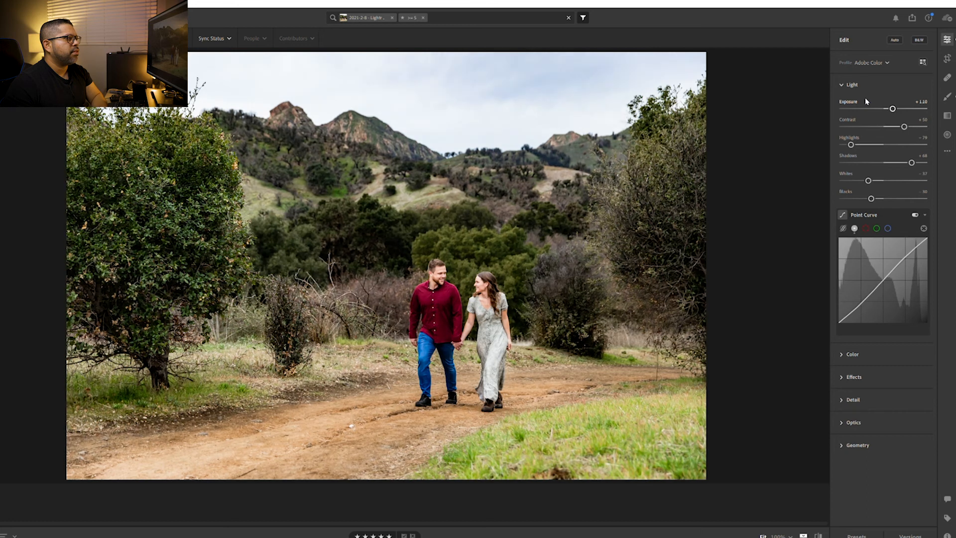
key(Up)
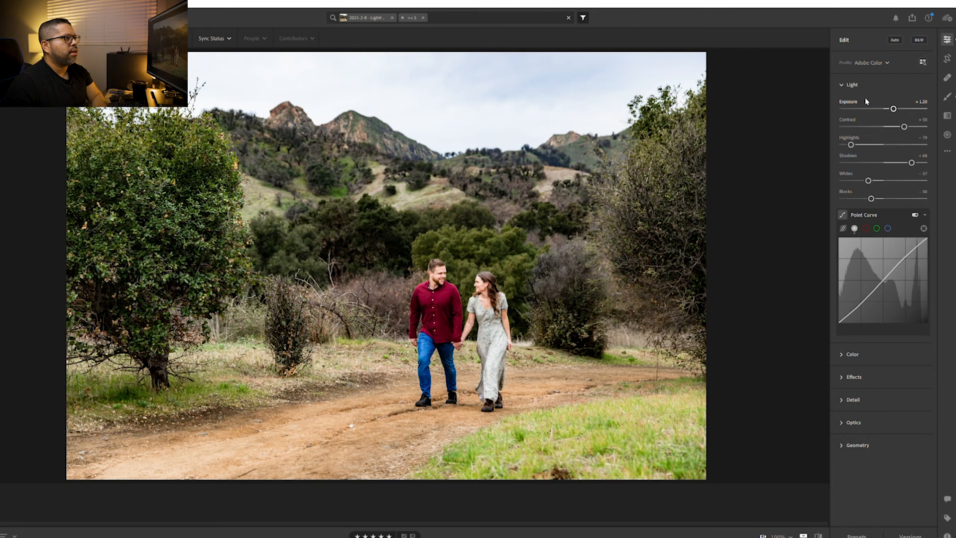
Set the whites to -57 and the shadows to +78 in the Light settings
drag(869, 181, 860, 180)
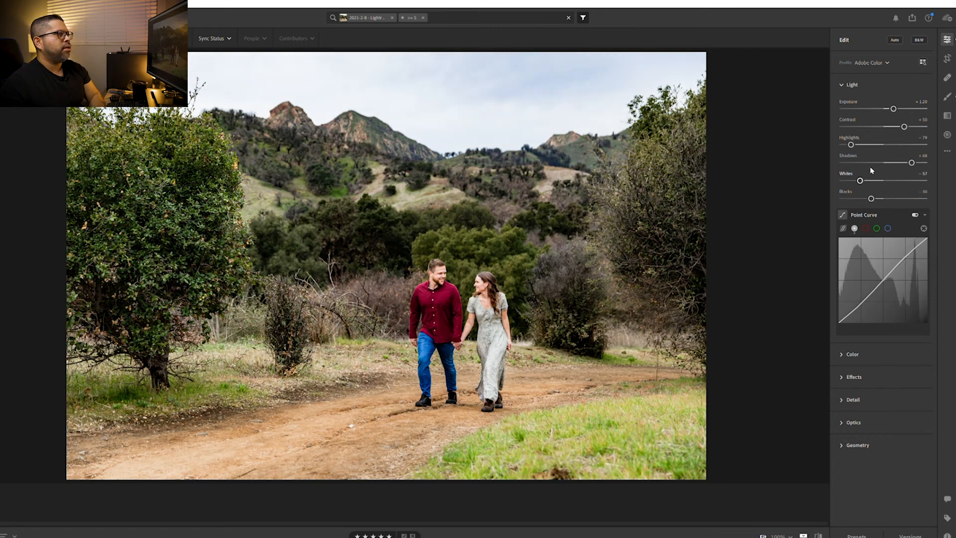
key(Up)
key(Up)
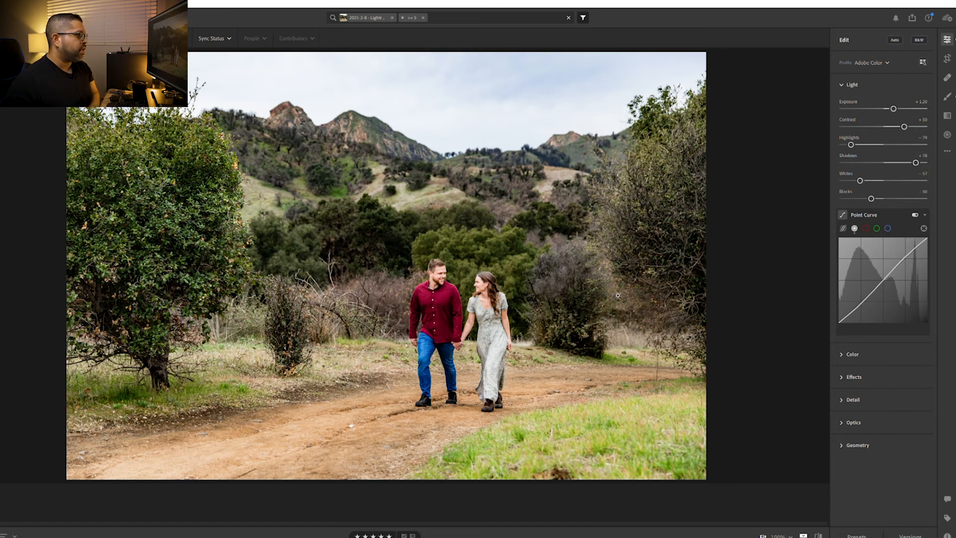
Apply an enlarged Healing Brush in Heal mode to the white spot on the dirt path in front of the couple
click(351, 424)
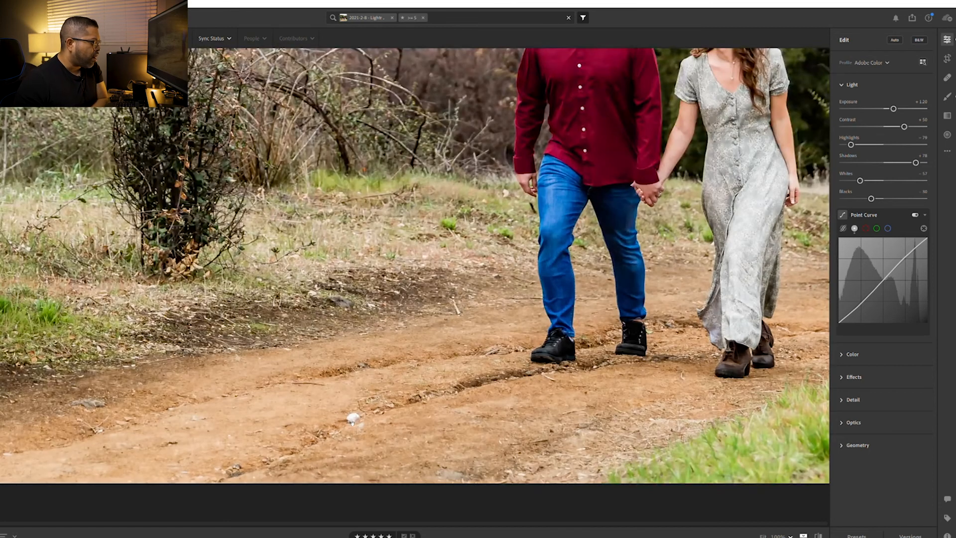
drag(353, 418, 365, 404)
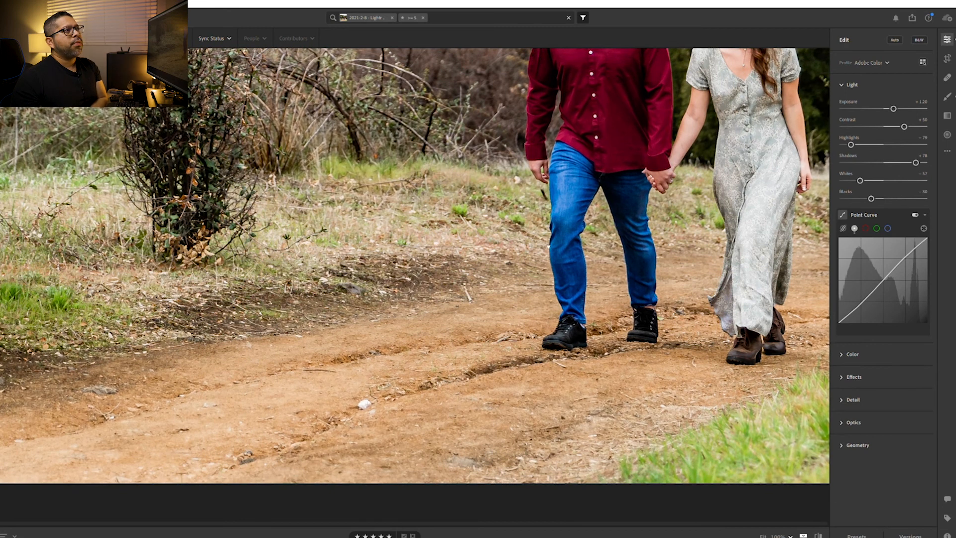
click(550, 251)
click(501, 421)
mouse_move(500, 421)
mouse_down()
mouse_move(525, 408)
mouse_move(547, 360)
mouse_up()
click(948, 77)
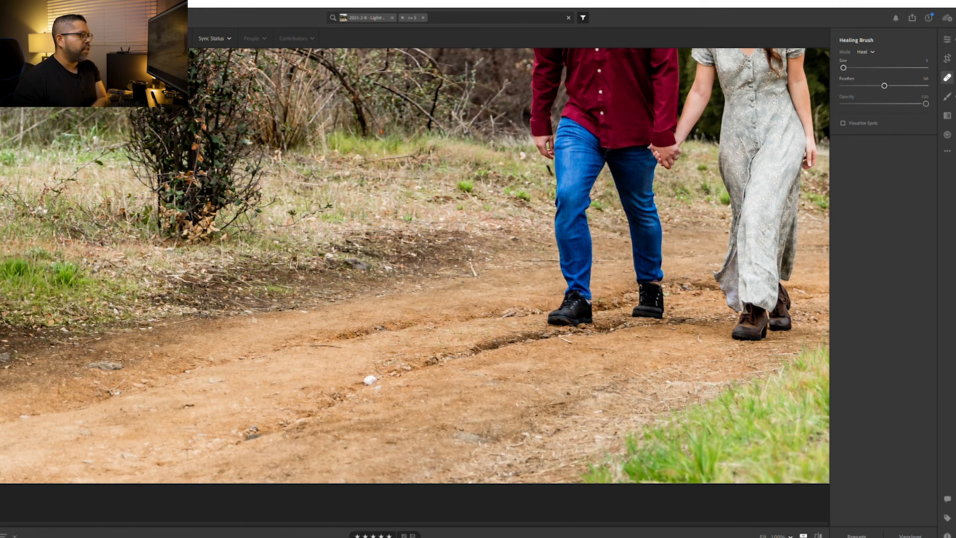
key(bracketright)
key(bracketright)
key(bracketright)
key(bracketright)
key(bracketright)
key(bracketright)
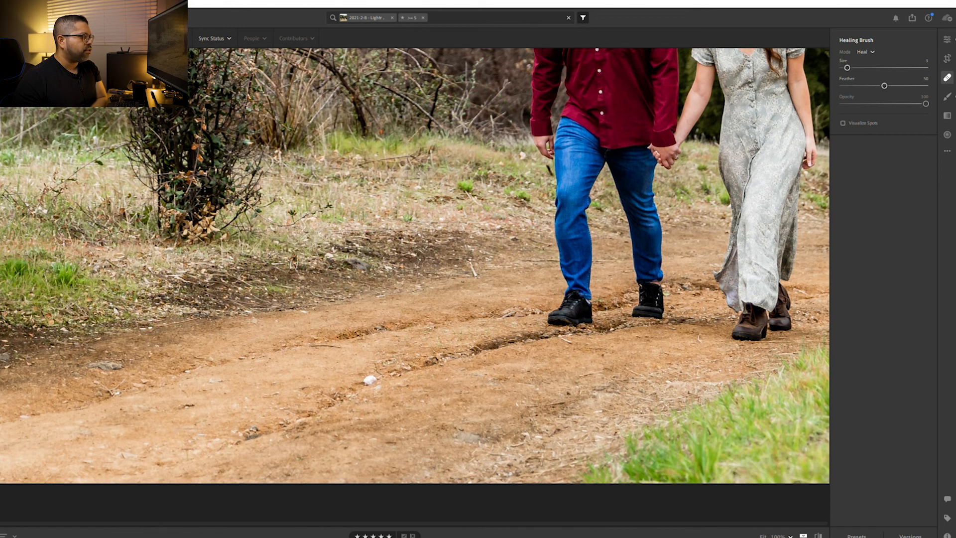
click(370, 378)
click(370, 379)
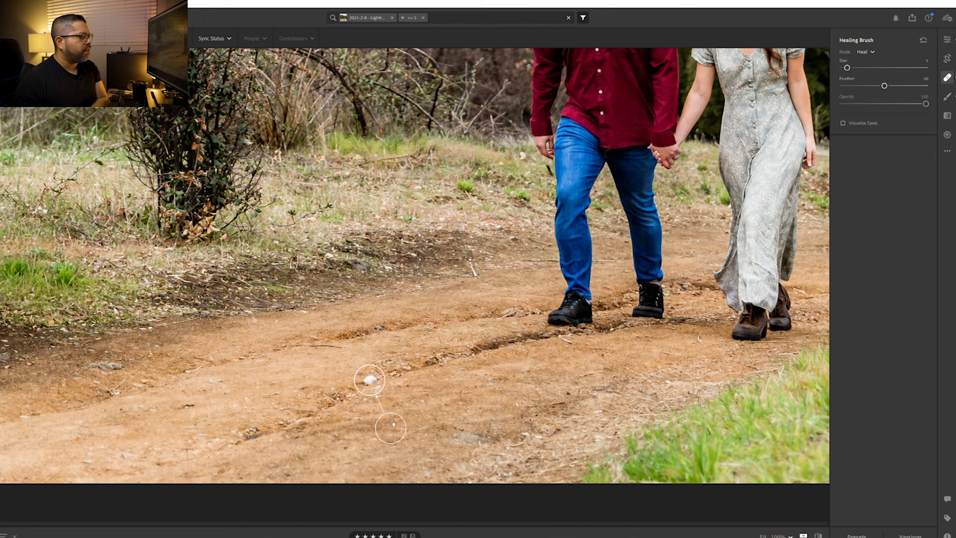
Move the healing source to clean dirt right beside the spot, finish healing and view the whole photo
drag(395, 424, 414, 364)
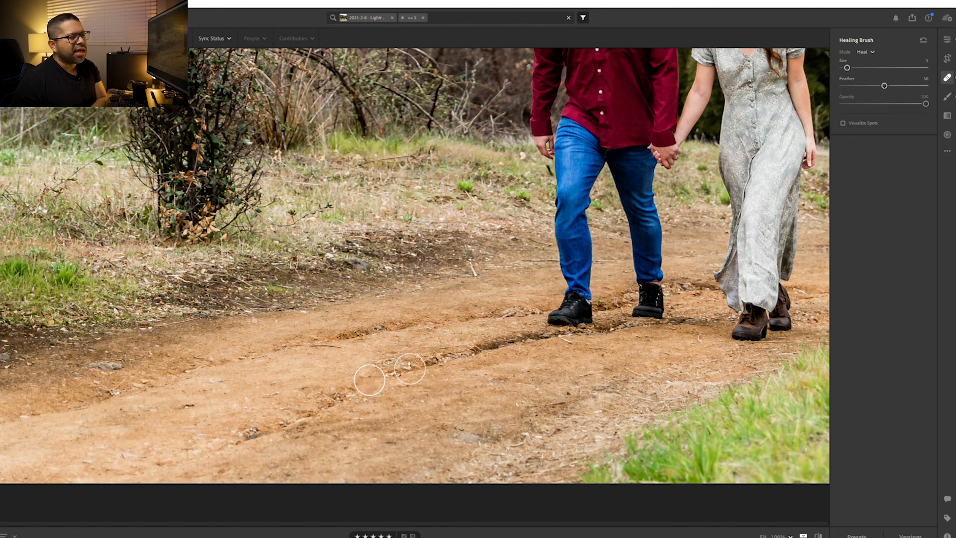
drag(410, 366, 407, 378)
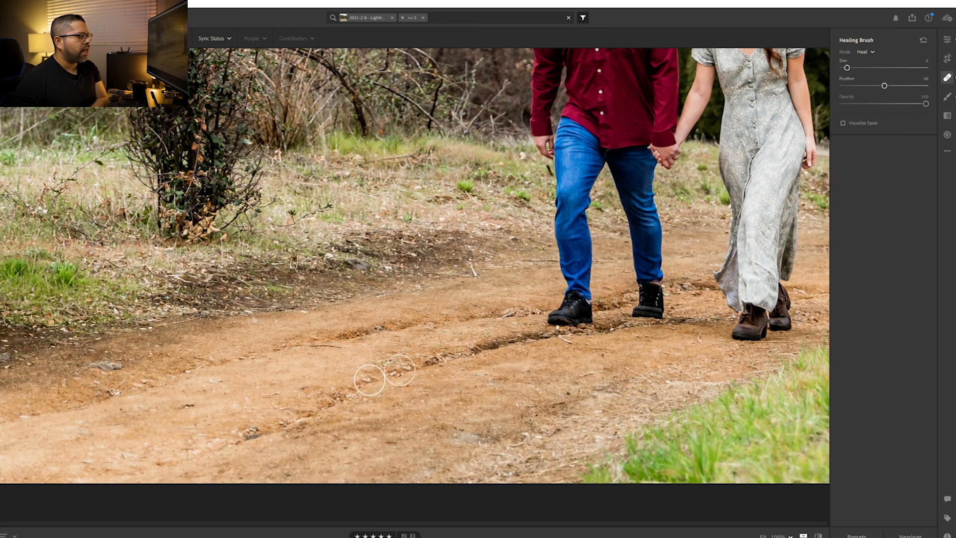
click(948, 78)
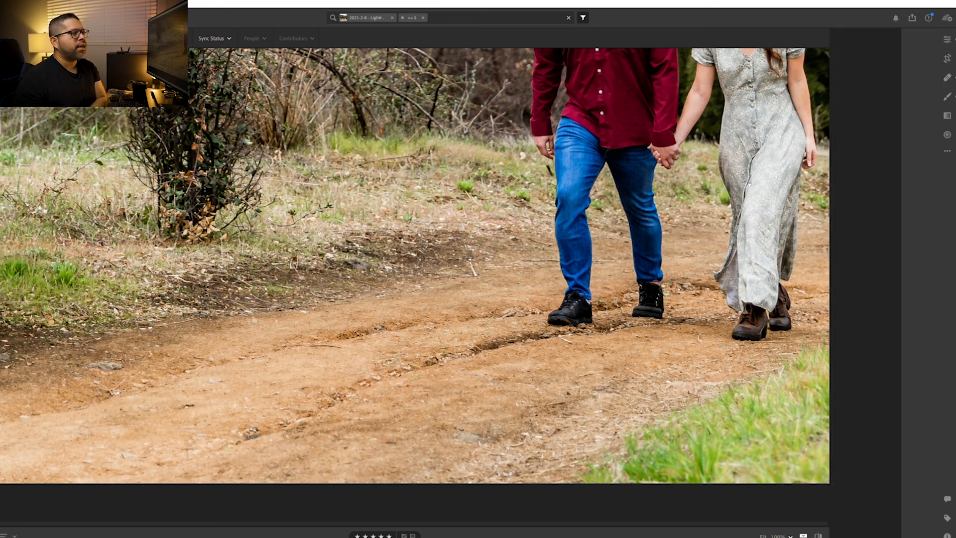
click(582, 228)
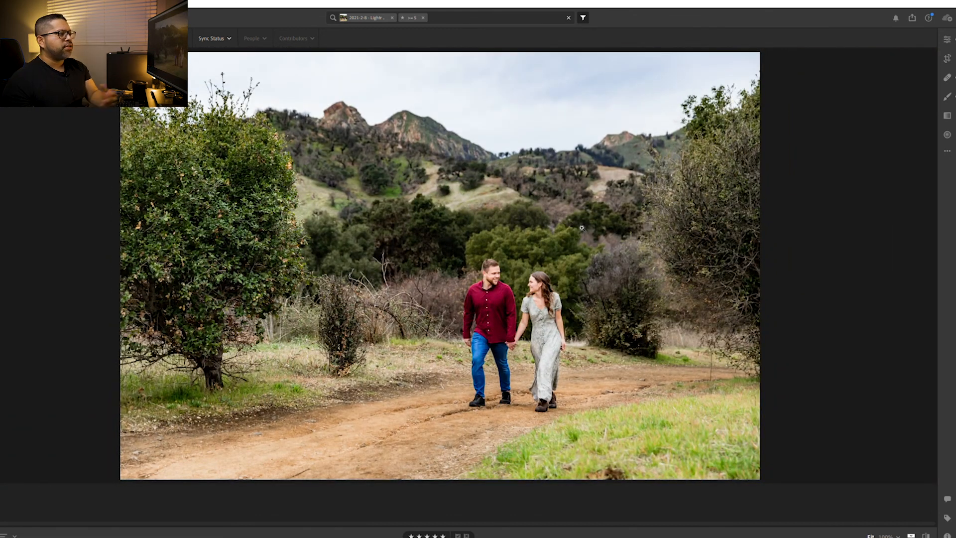